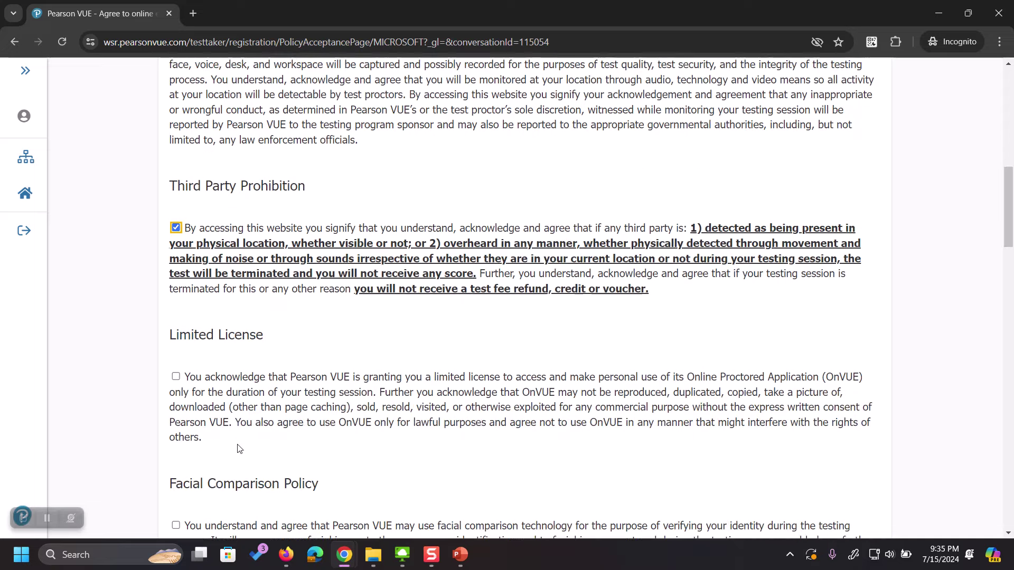
- Acknowledge the Limited License and Facial Comparison Policy sections, and agree to the online exam policies
scroll(233, 433, "down", 3)
left_click(218, 420)
scroll(264, 423, "down", 3)
left_click(324, 436)
scroll(349, 428, "down", 5)
scroll(375, 420, "down", 20)
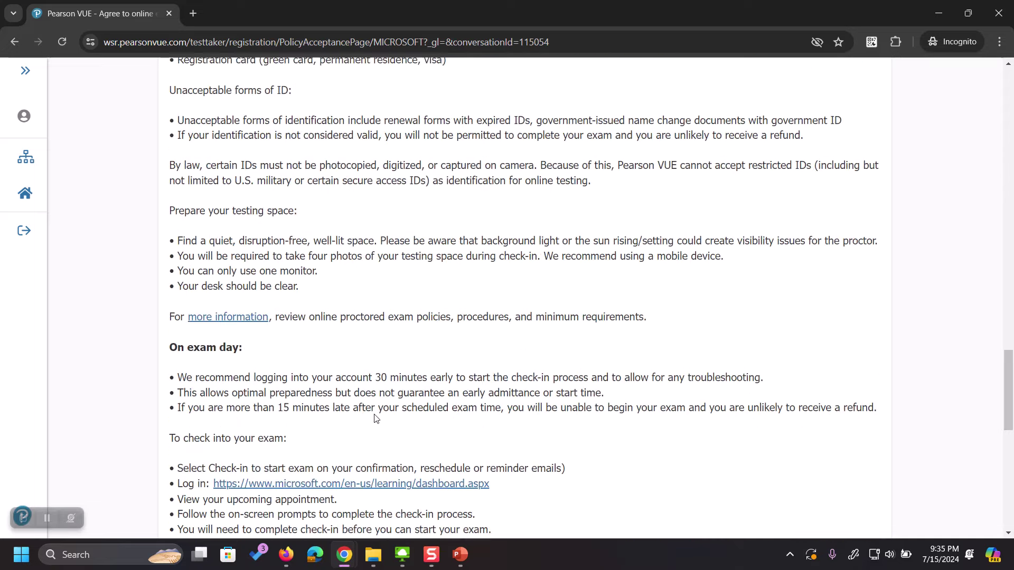
left_click(866, 445)
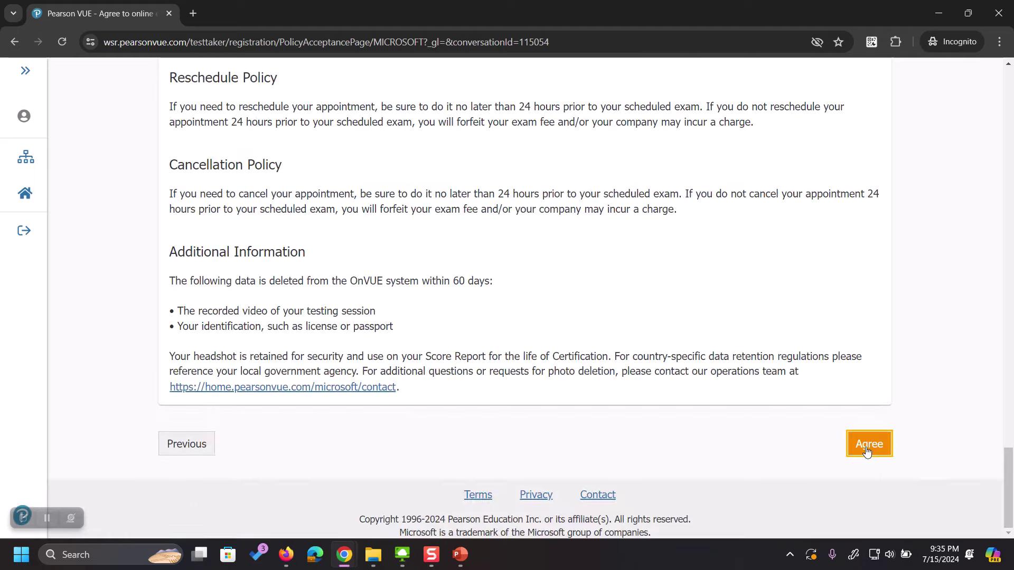
- Switch to the Google Meet window, read the latest in-call chat messages, and return to the exam registration
mouse_move(344, 554)
left_click(235, 488)
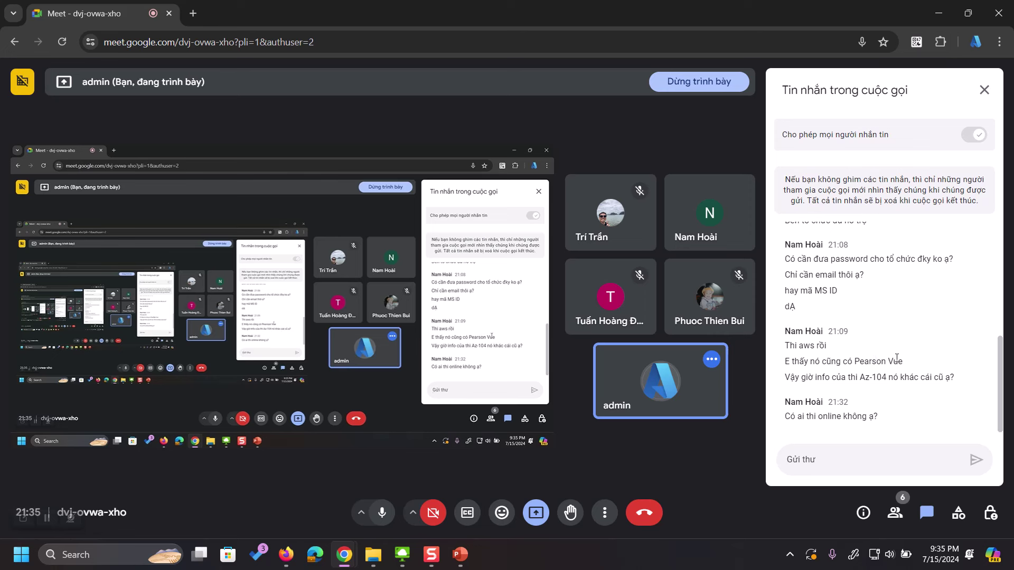
left_click_drag(828, 380, 959, 385)
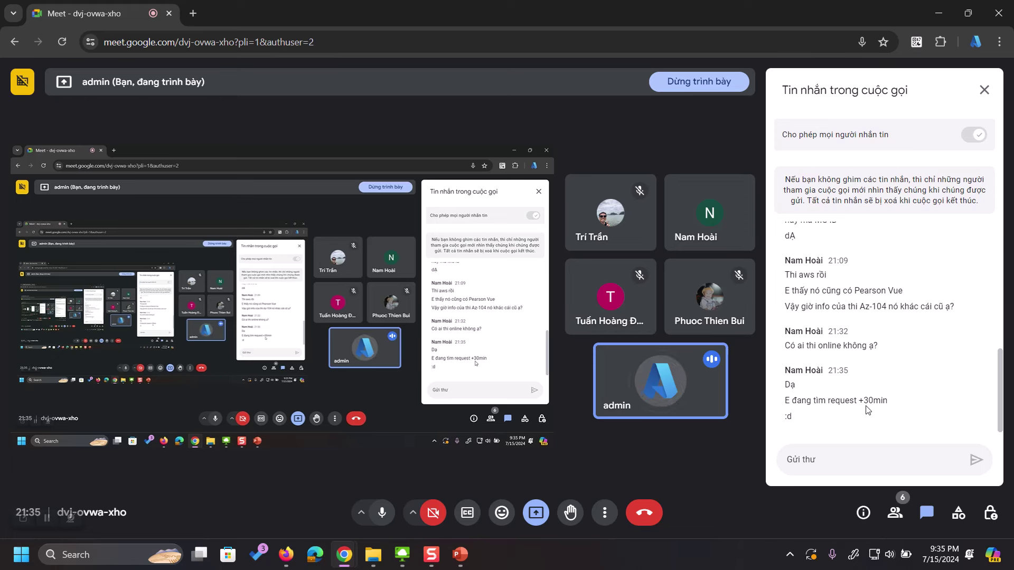
left_click(939, 13)
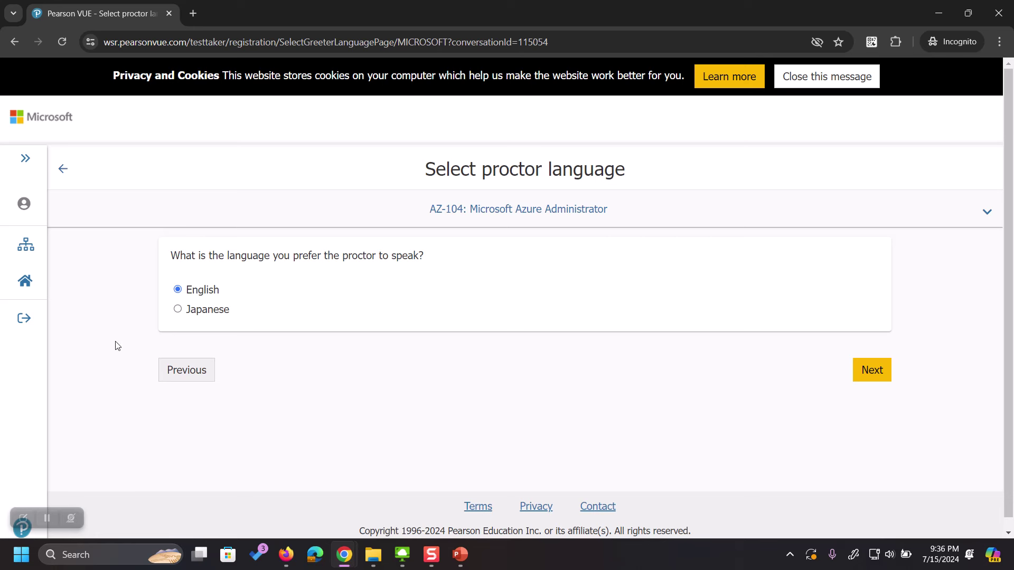
- Keep English as the proctor's language and continue to the appointment search
left_click_drag(189, 295, 259, 288)
left_click(252, 280)
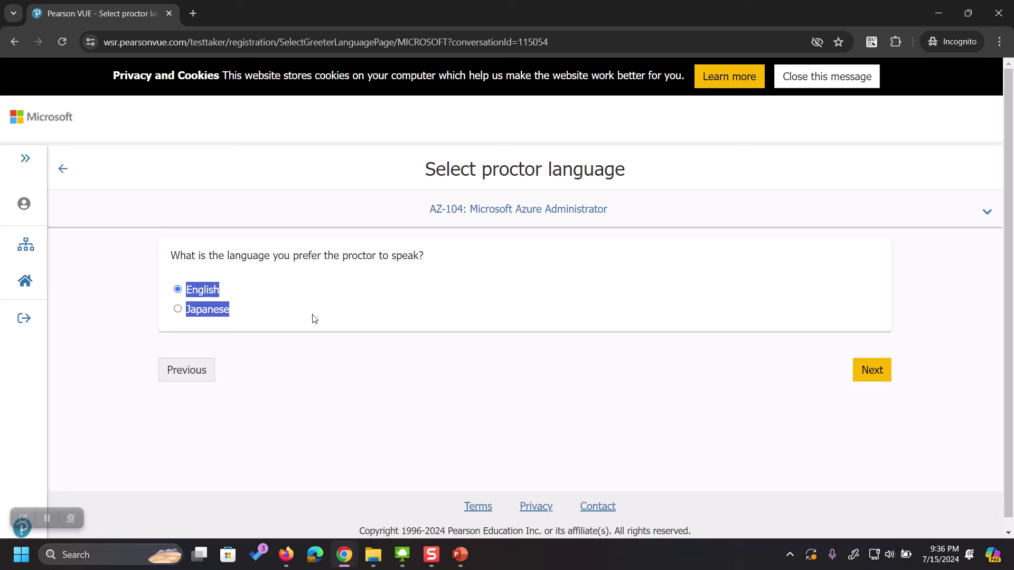
left_click(333, 323)
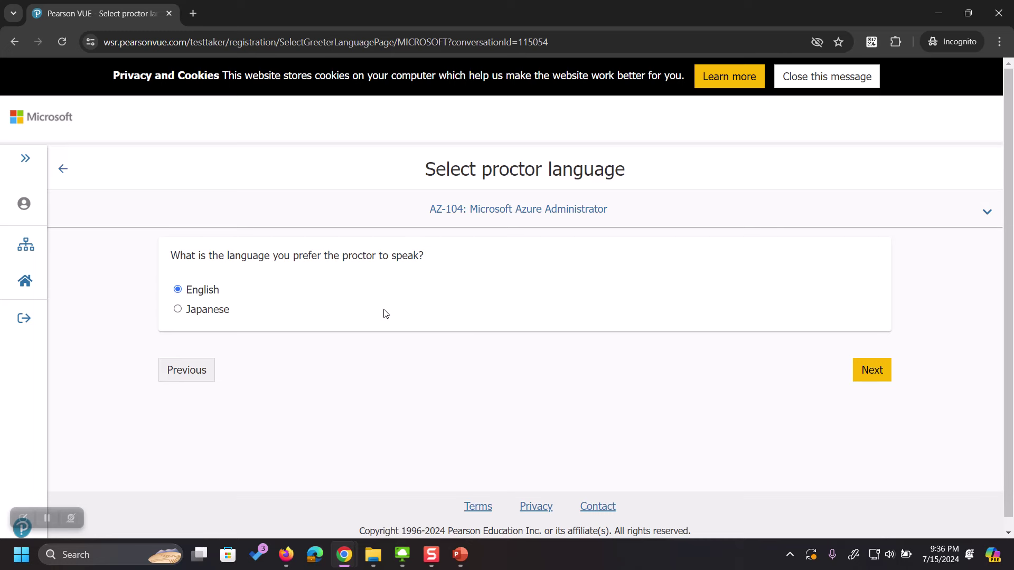
left_click(864, 368)
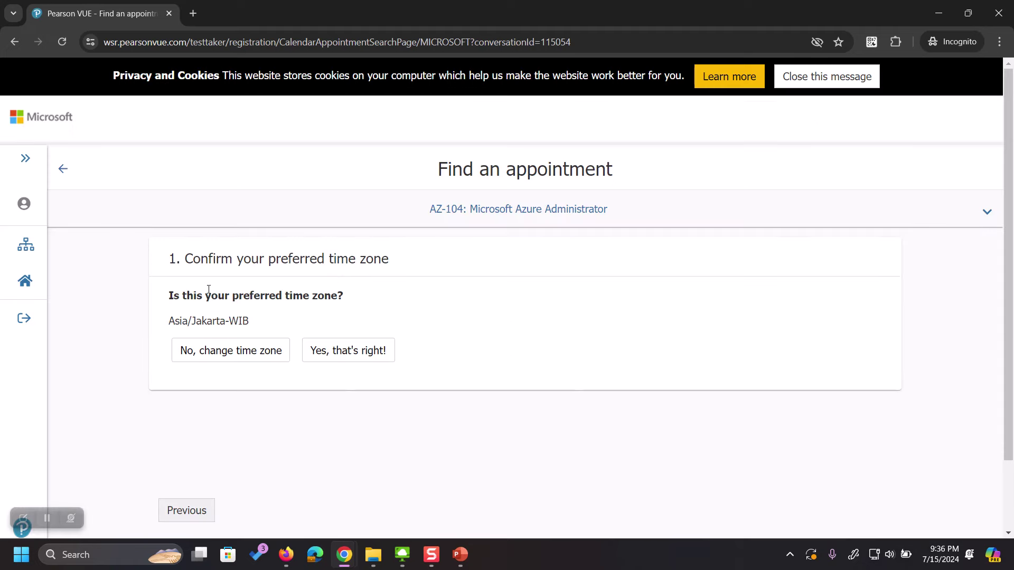
- Choose to change the preferred time zone, clear Asia/Jakarta-WIB, and search for the Ho Chi Minh time zone
left_click(236, 353)
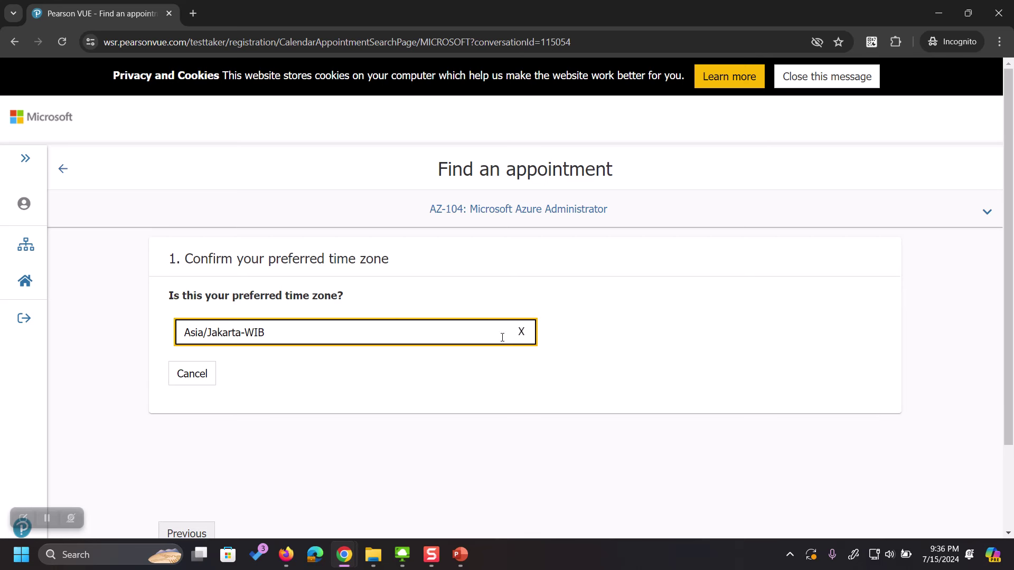
left_click(525, 334)
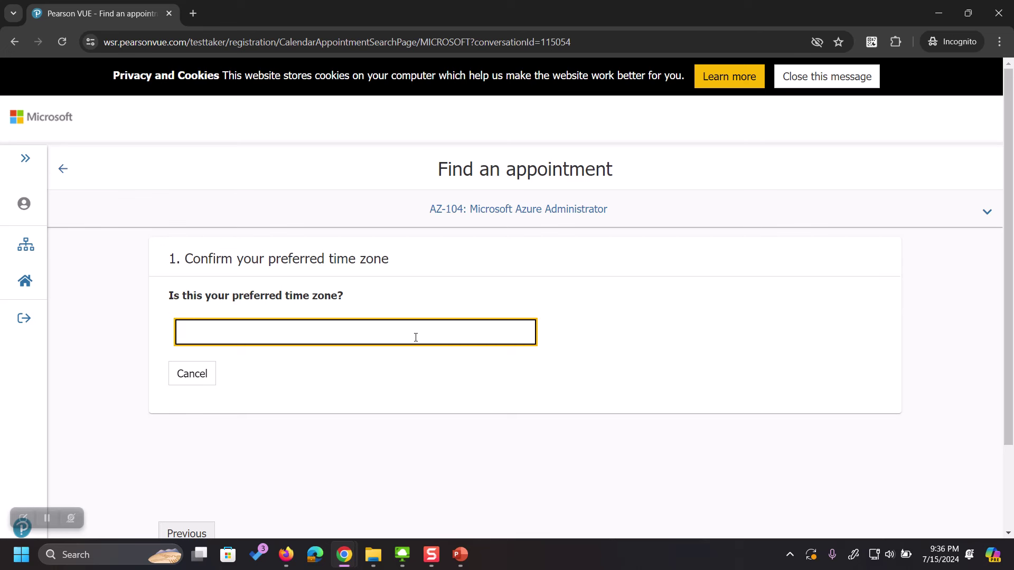
type("hcm")
key("ctrl+a")
type("ho cihhi")
- Examine the suggested time zones for a Ho Chi Minh City entry
left_click(334, 396)
scroll(330, 390, "down", 2)
left_click(328, 496)
scroll(328, 390, "up", 2)
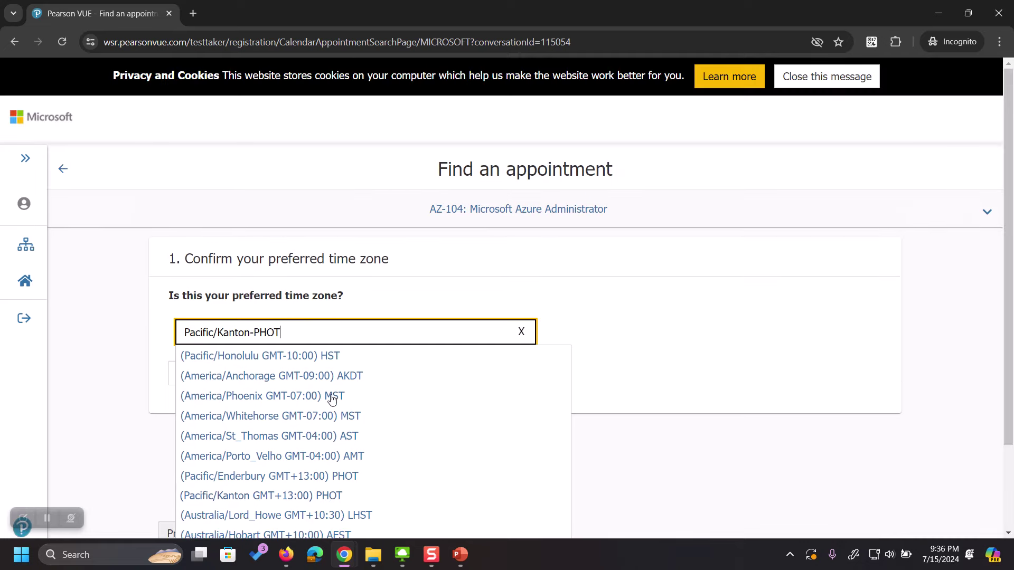
left_click(303, 356)
left_click_drag(322, 331, 136, 333)
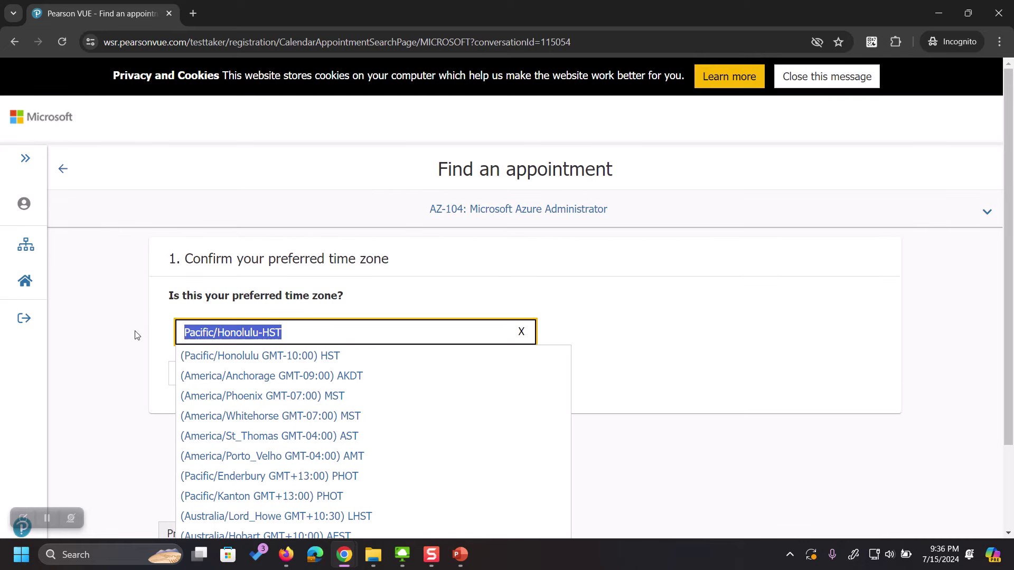
left_click(461, 377)
left_click(454, 415)
scroll(452, 396, "down", 2)
scroll(452, 396, "down", 1)
left_click(392, 394)
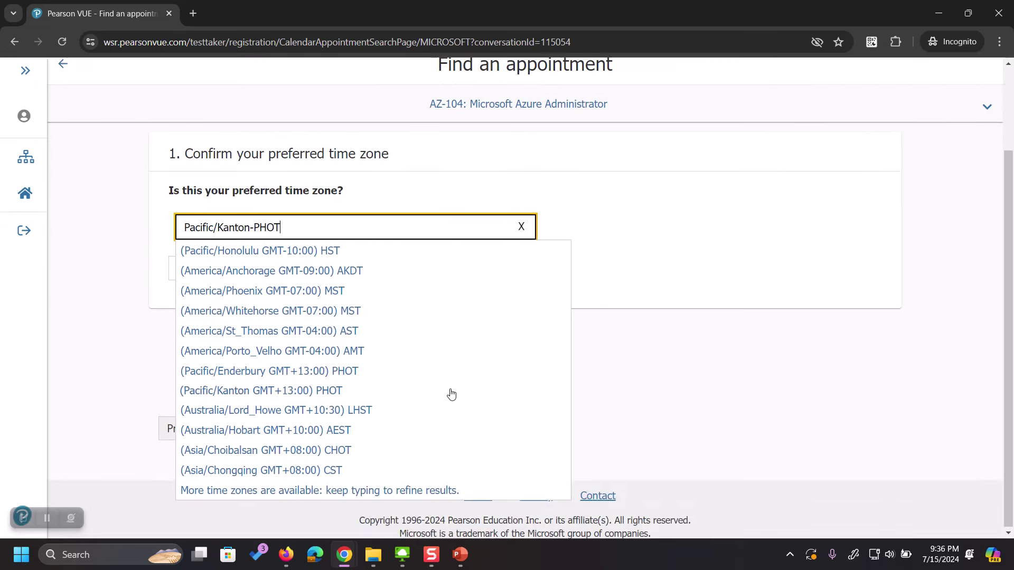
scroll(493, 365, "up", 3)
- Clear the time zone text and search for hcmc instead
left_click(494, 359)
key("BackSpace")
key("BackSpace")
key("BackSpace")
key("BackSpace")
key("BackSpace")
key("BackSpace")
key("BackSpace")
key("BackSpace")
key("BackSpace")
key("BackSpace")
key("BackSpace")
key("BackSpace")
key("BackSpace")
key("BackSpace")
key("BackSpace")
key("BackSpace")
key("BackSpace")
key("BackSpace")
key("BackSpace")
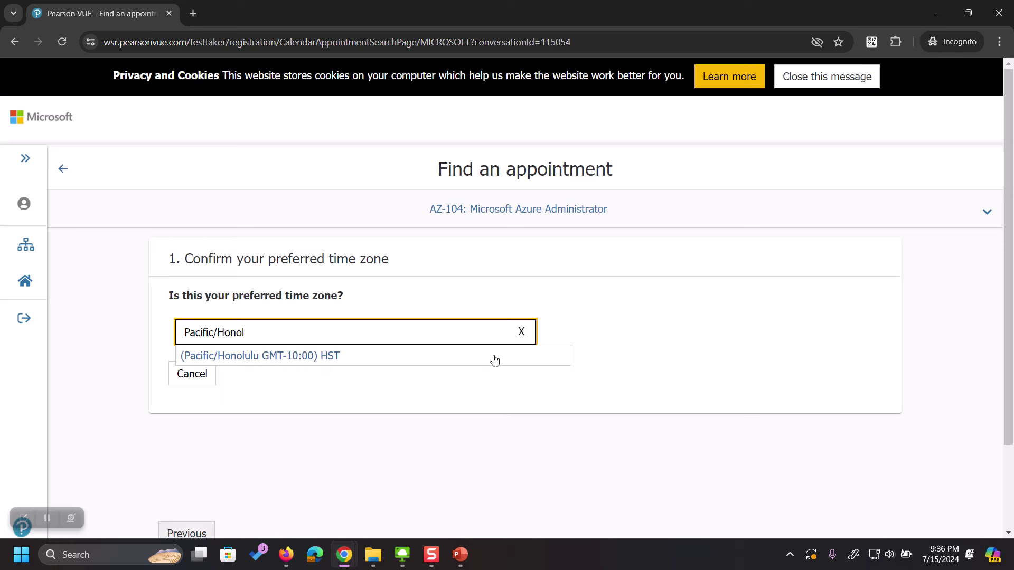
type("hcmc")
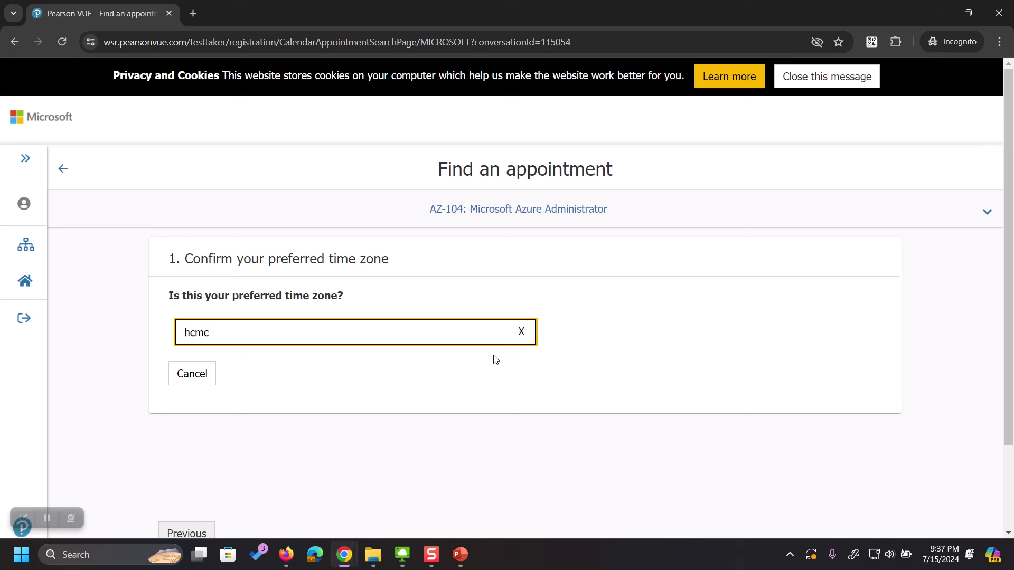
- Try to find the time zone by searching for the offset +7 and check the suggestions
type("ho")
key("BackSpace")
type("+7")
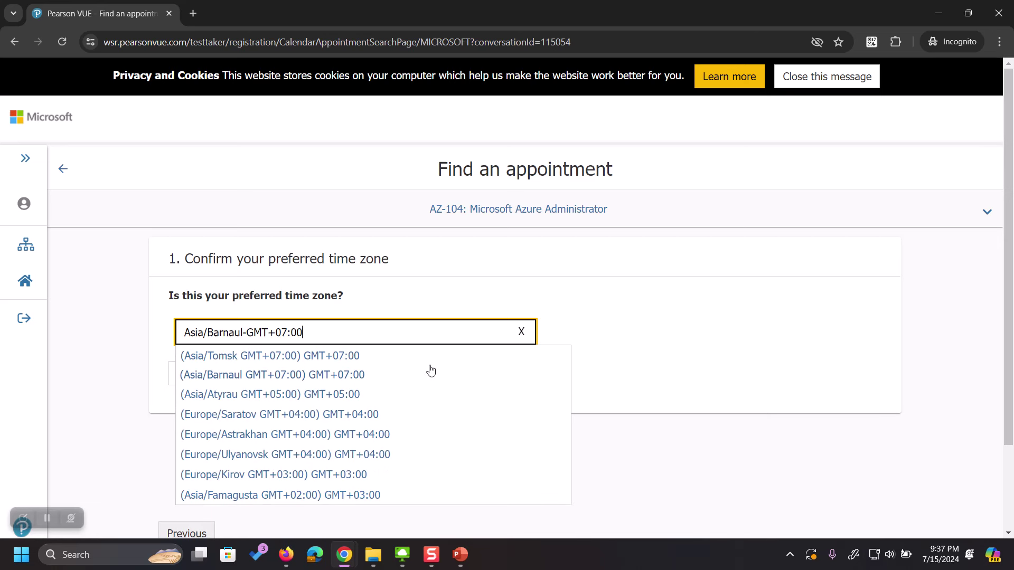
scroll(328, 434, "down", 1)
scroll(502, 343, "up", 1)
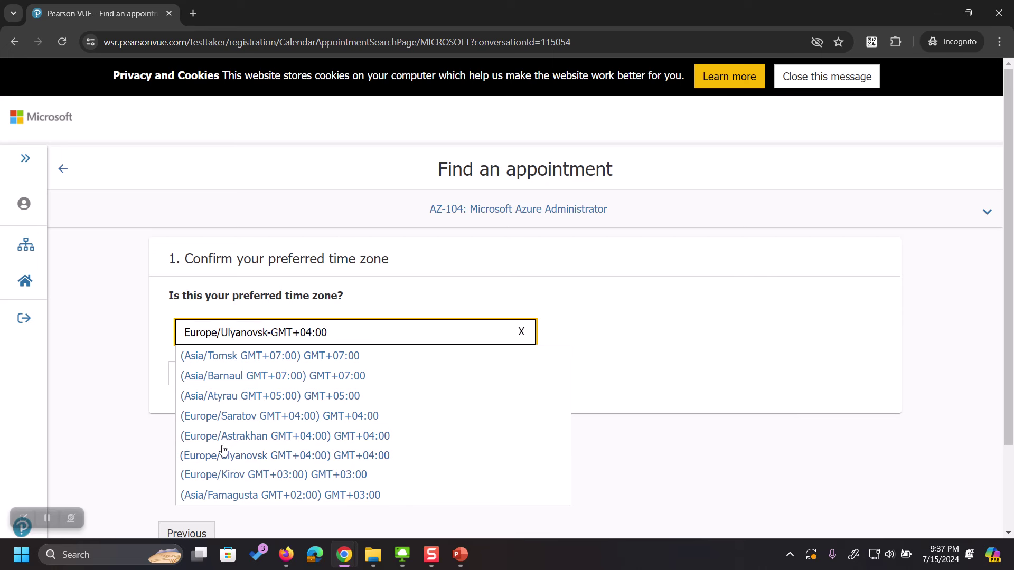
- Search the Asia time zones for Ho Chi Minh, choose Asia/Ho_Chi_Minh-ICT, and confirm it as the preferred time zone
left_click_drag(321, 331, 209, 335)
key("BackSpace")
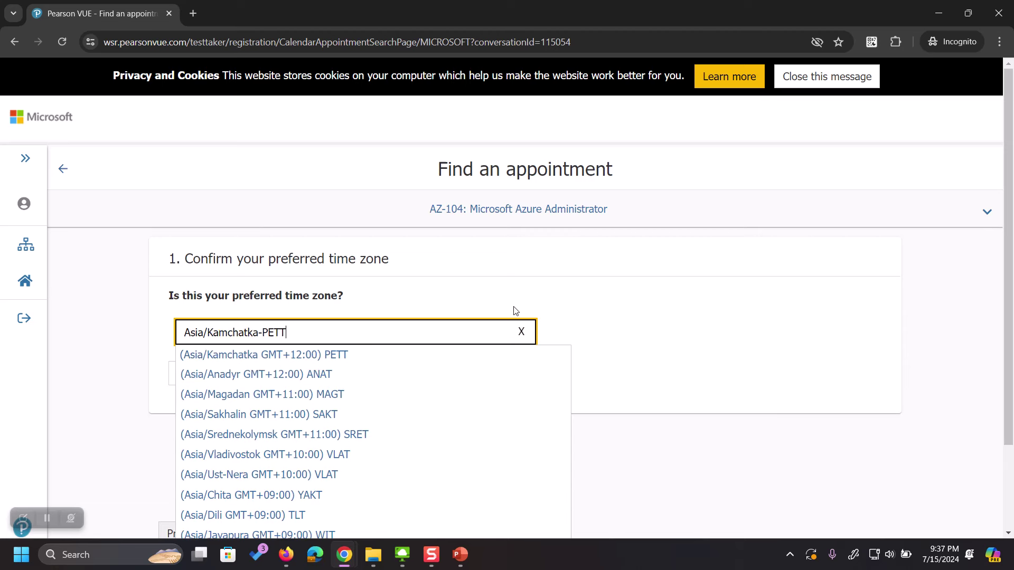
scroll(516, 414, "down", 1)
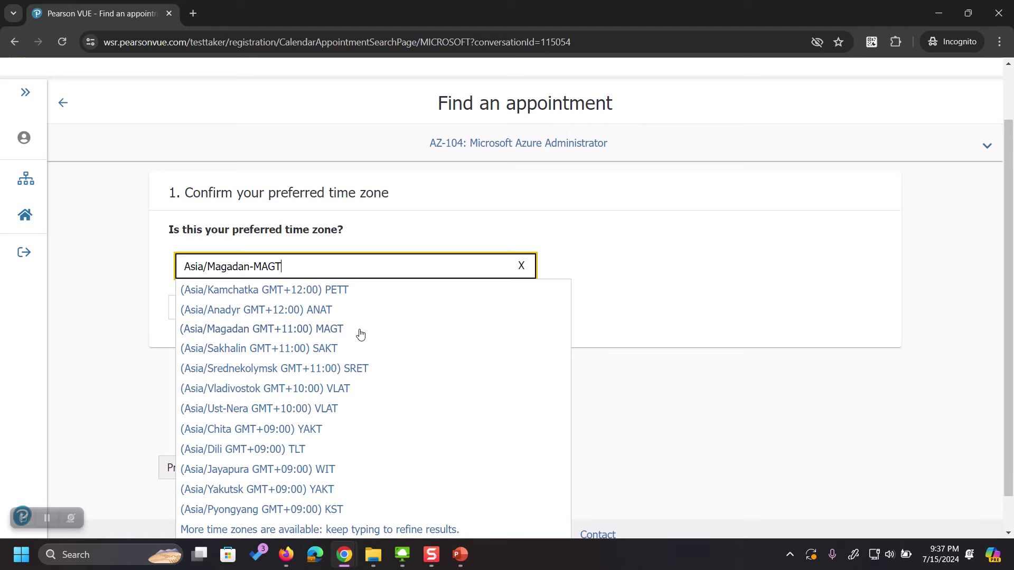
scroll(355, 317, "down", 1)
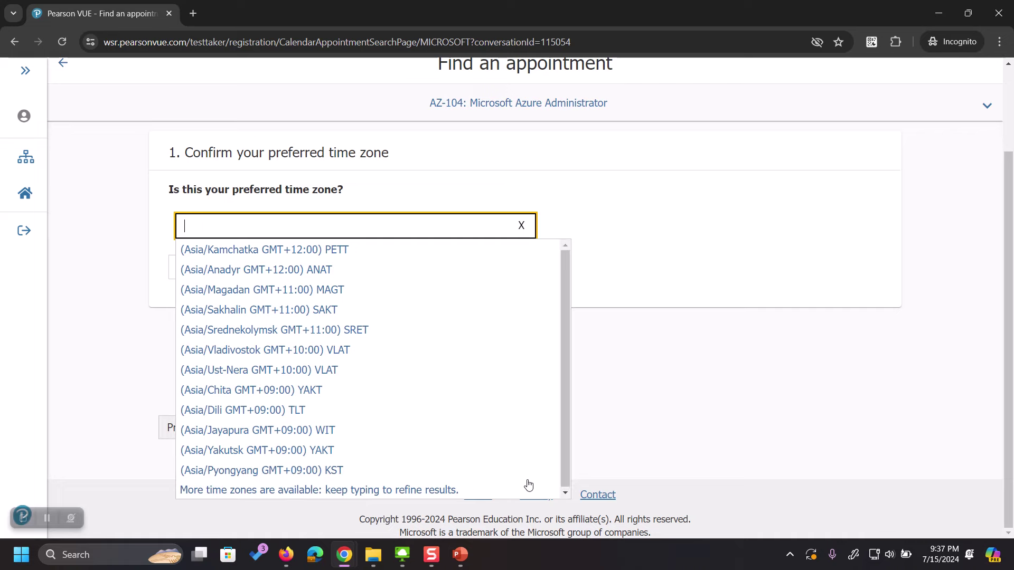
left_click(560, 469)
left_click(249, 276)
left_click_drag(304, 241, 209, 248)
type("Ho_Chi_Minh-ICT")
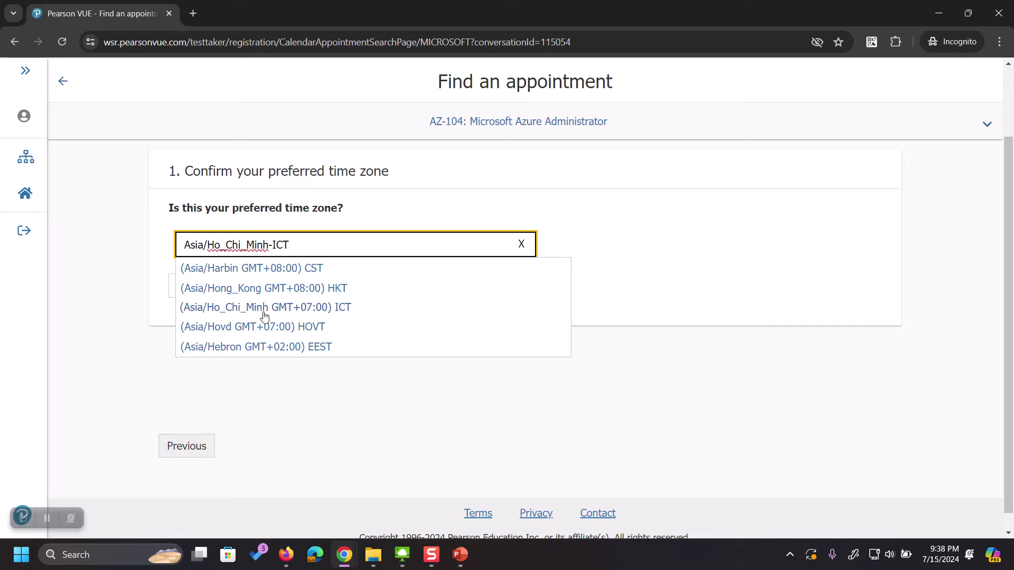
left_click(263, 310)
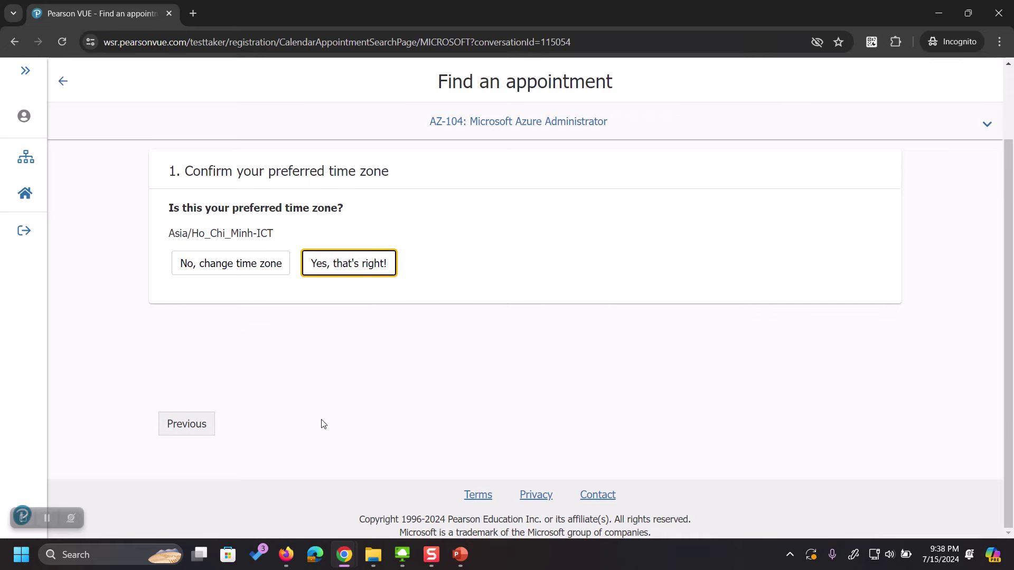
left_click(385, 265)
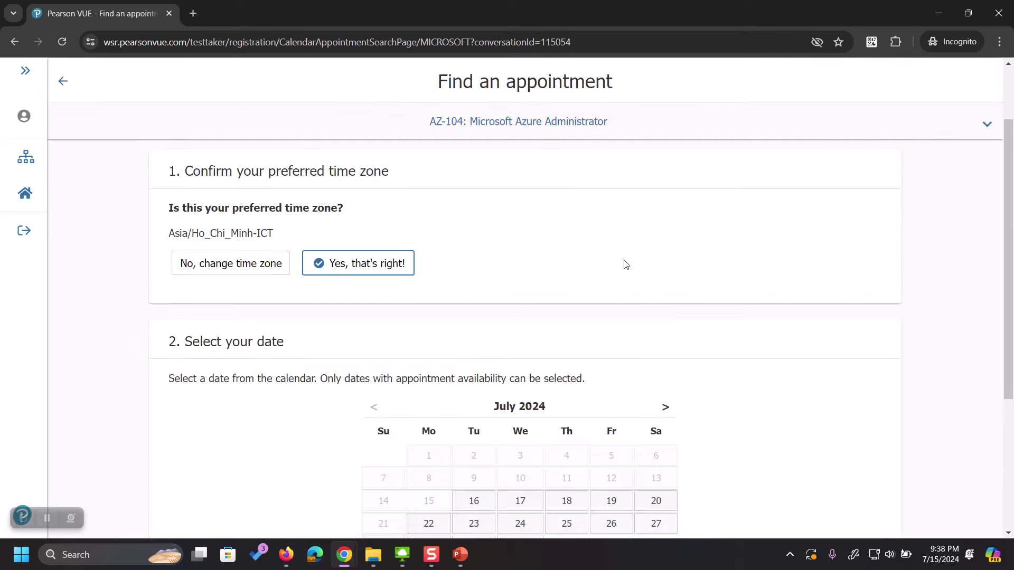
- Select August 5, 2024 as the exam date in the calendar
scroll(654, 283, "down", 2)
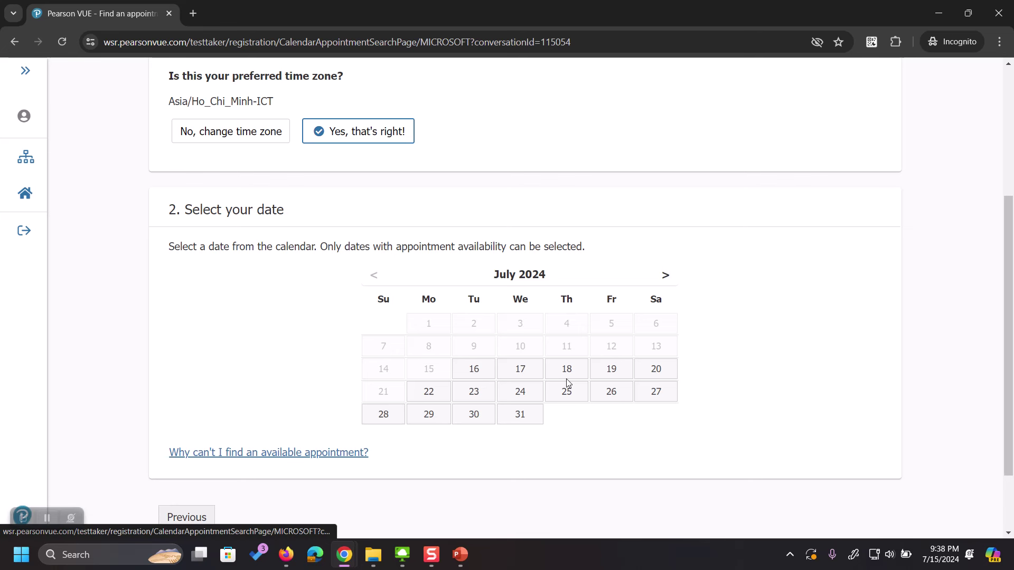
left_click(666, 275)
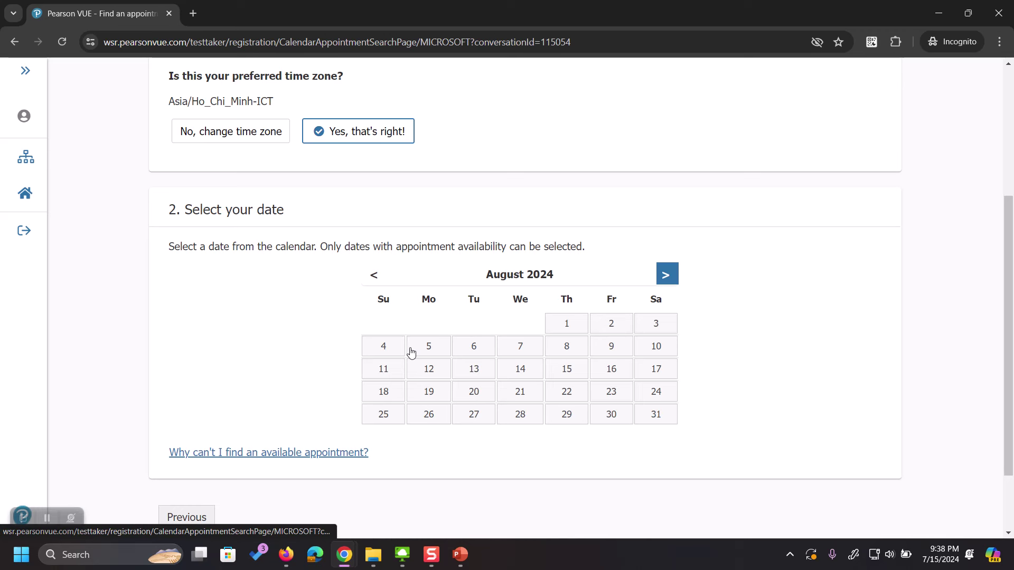
left_click(428, 355)
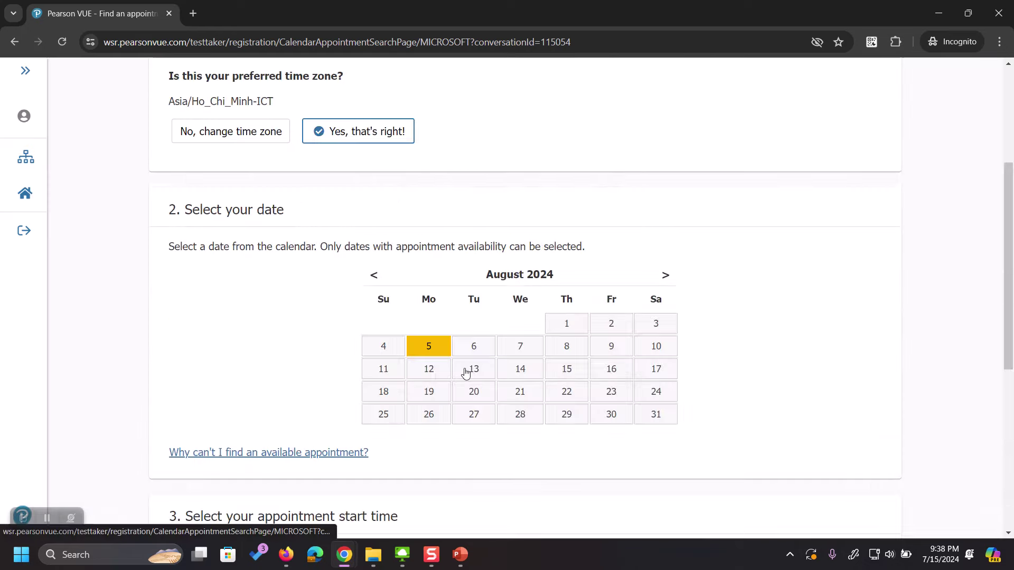
- Open the full list of appointment start times for August 5, 2024 and review its time ranges
scroll(467, 365, "down", 4)
scroll(468, 362, "down", 3)
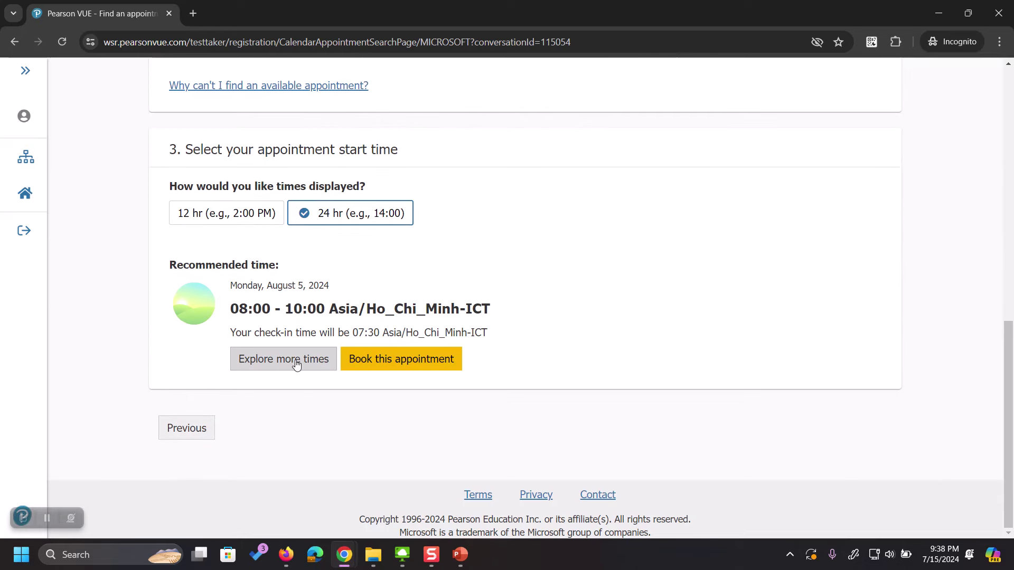
left_click(312, 362)
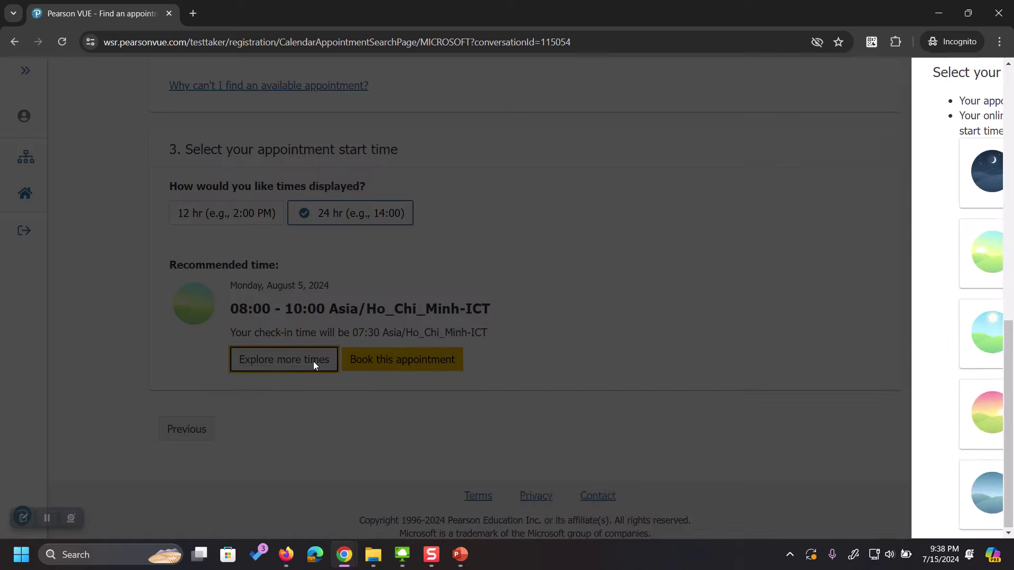
scroll(750, 179, "down", 2)
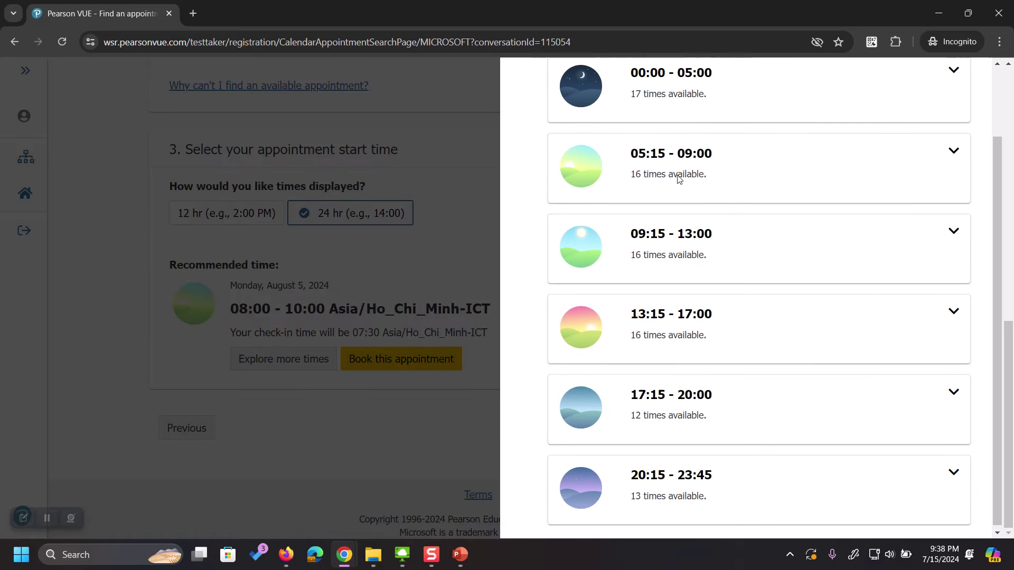
scroll(725, 325, "up", 1)
scroll(725, 324, "up", 1)
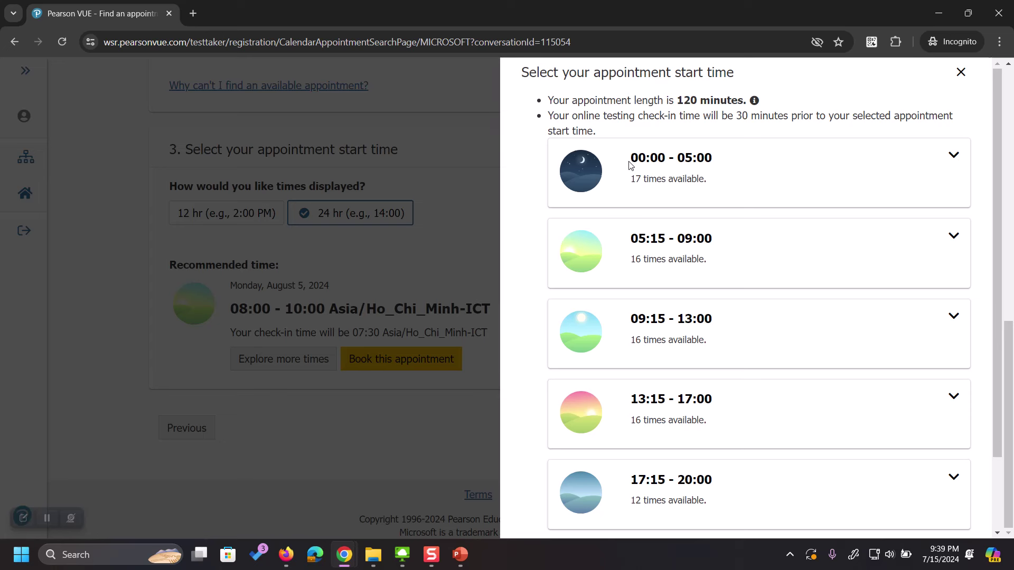
- Examine the start times available in the 00:00 - 05:00, 05:15 - 09:00 and 09:15 - 13:00 ranges
left_click(952, 155)
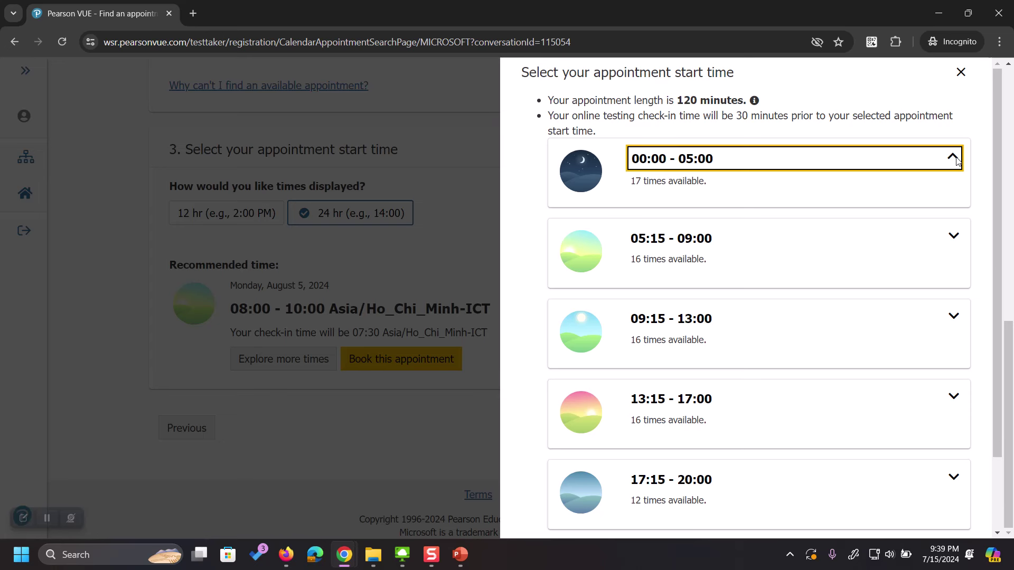
scroll(830, 280, "down", 3)
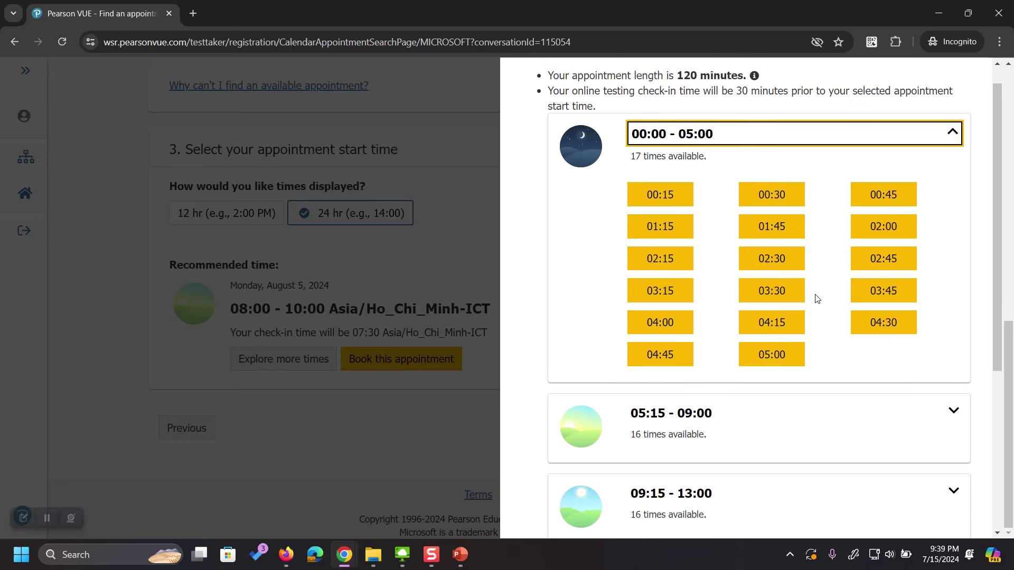
left_click(948, 309)
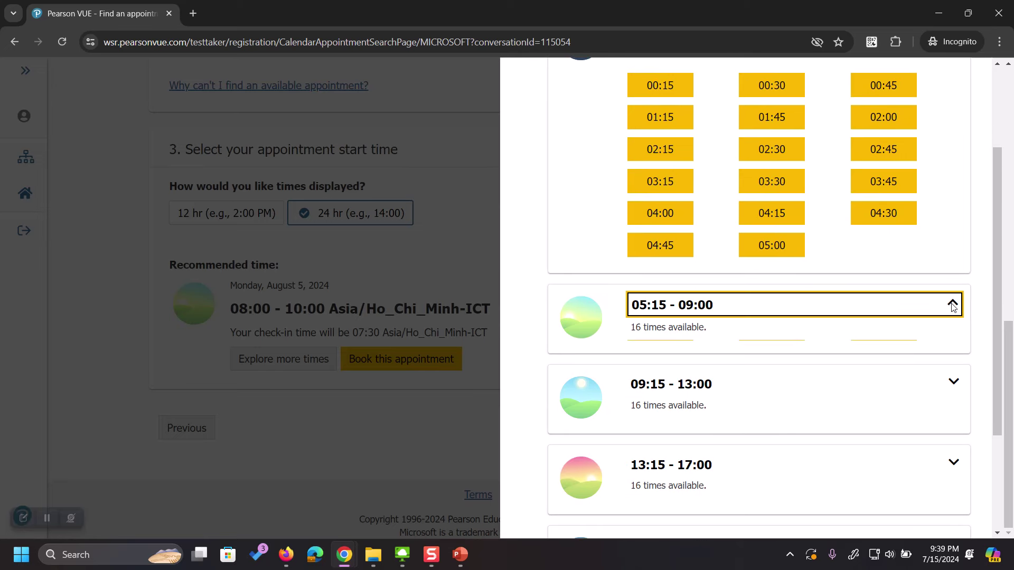
scroll(726, 392, "down", 1)
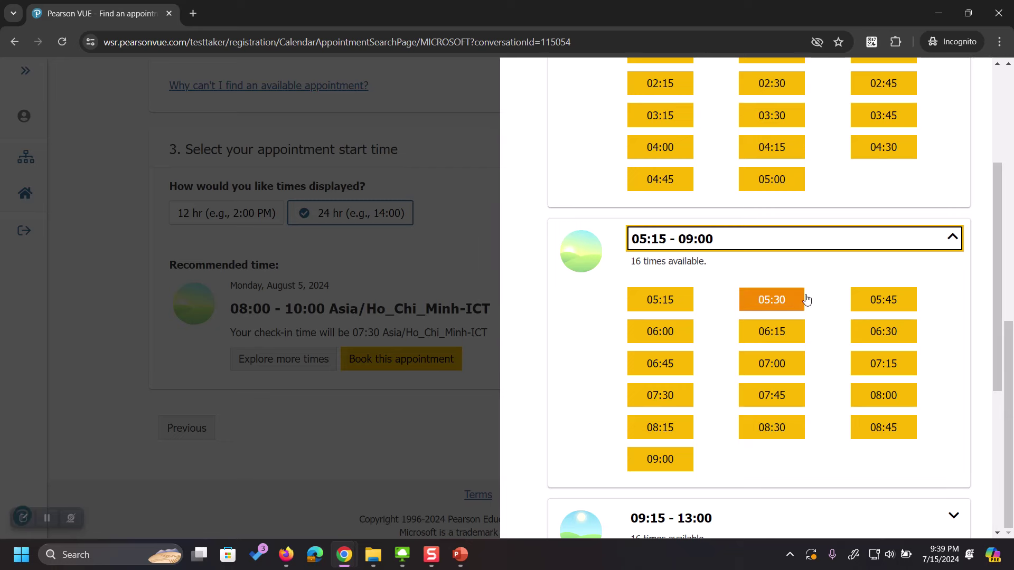
scroll(755, 372, "down", 3)
left_click(953, 326)
scroll(898, 399, "down", 3)
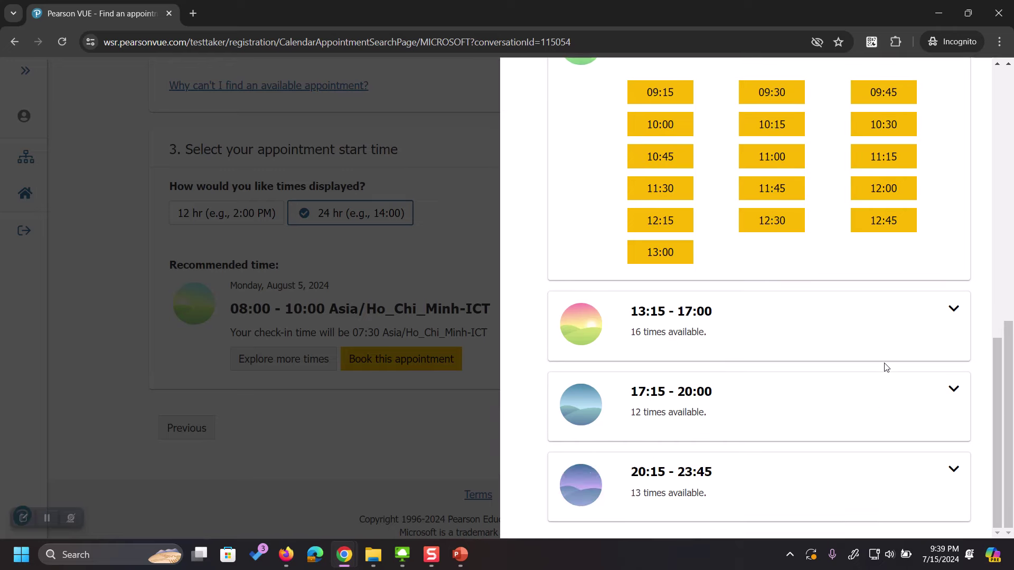
- Examine the start times available in the 13:15 - 17:00, 17:15 - 20:00 and 20:15 - 23:45 ranges
left_click(954, 312)
scroll(913, 357, "down", 3)
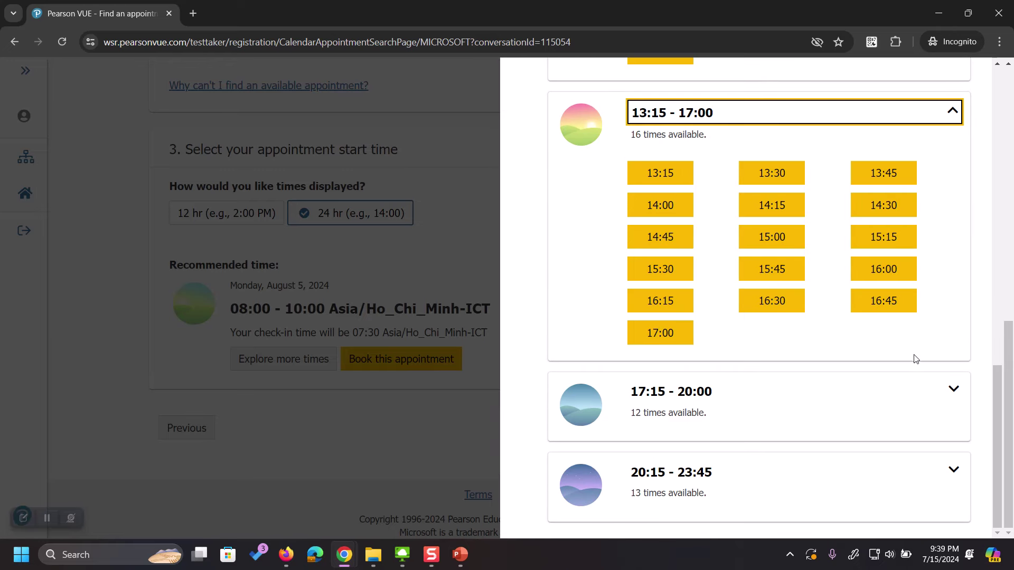
left_click(954, 391)
scroll(950, 391, "down", 2)
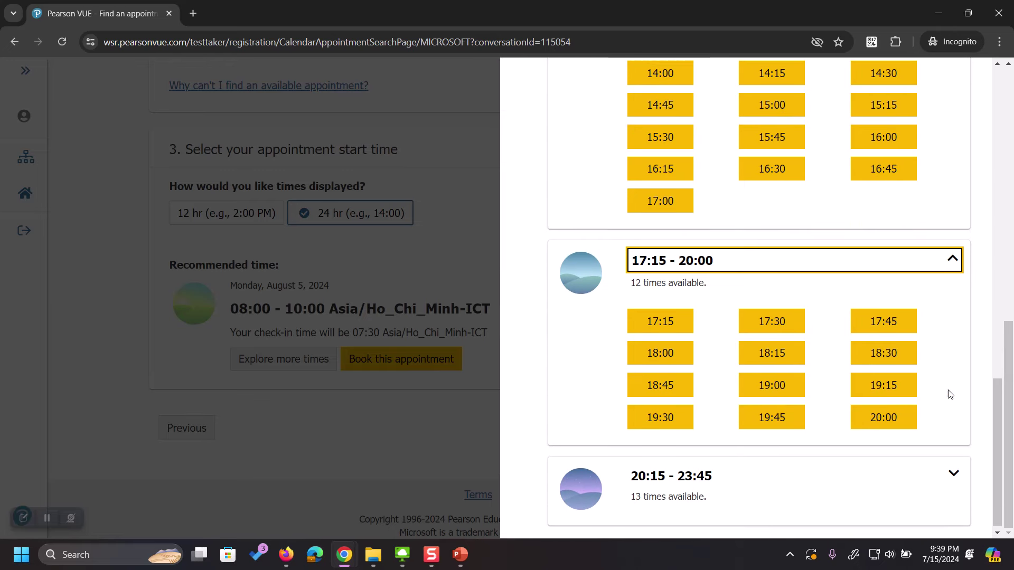
left_click(953, 470)
scroll(959, 472, "down", 3)
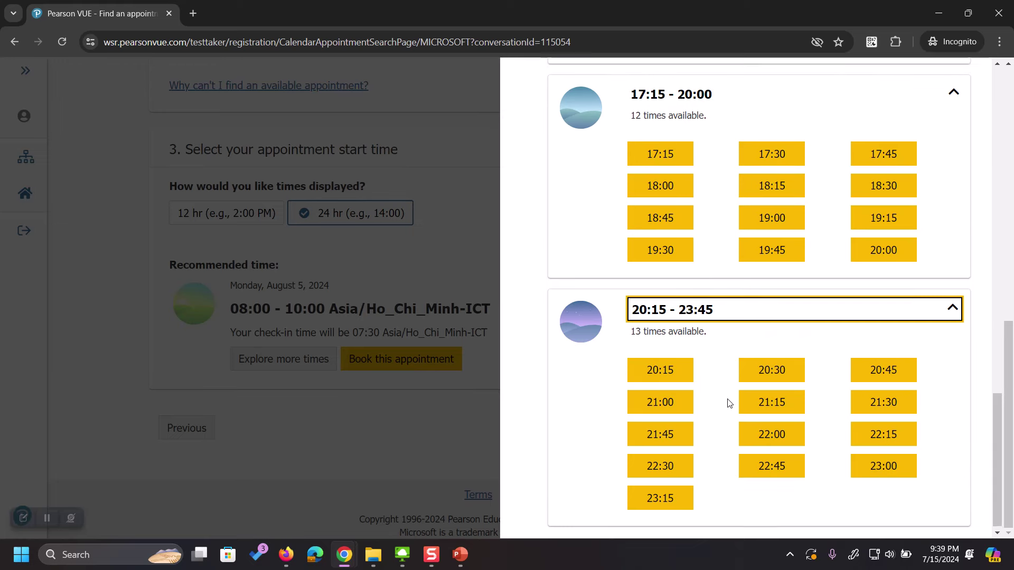
scroll(732, 401, "up", 12)
scroll(734, 398, "up", 5)
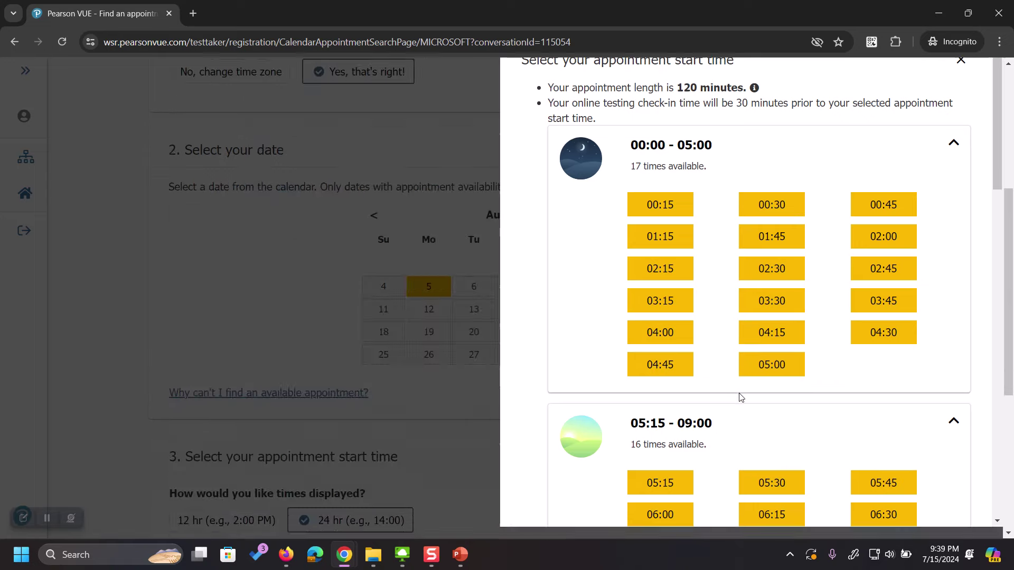
- Choose 21:00 as the start time for August 5, 2024 and book the appointment
scroll(883, 353, "down", 15)
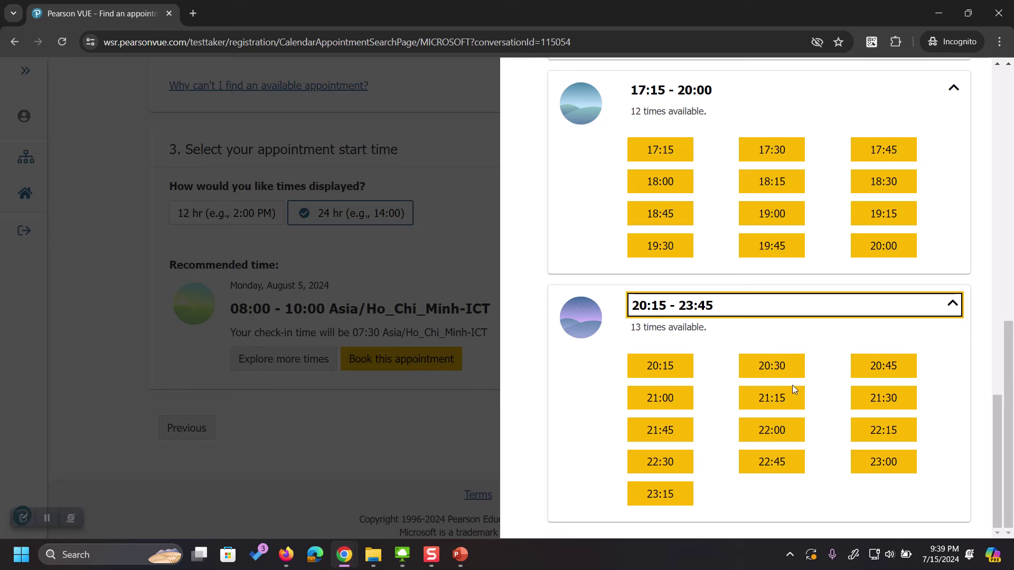
left_click(656, 406)
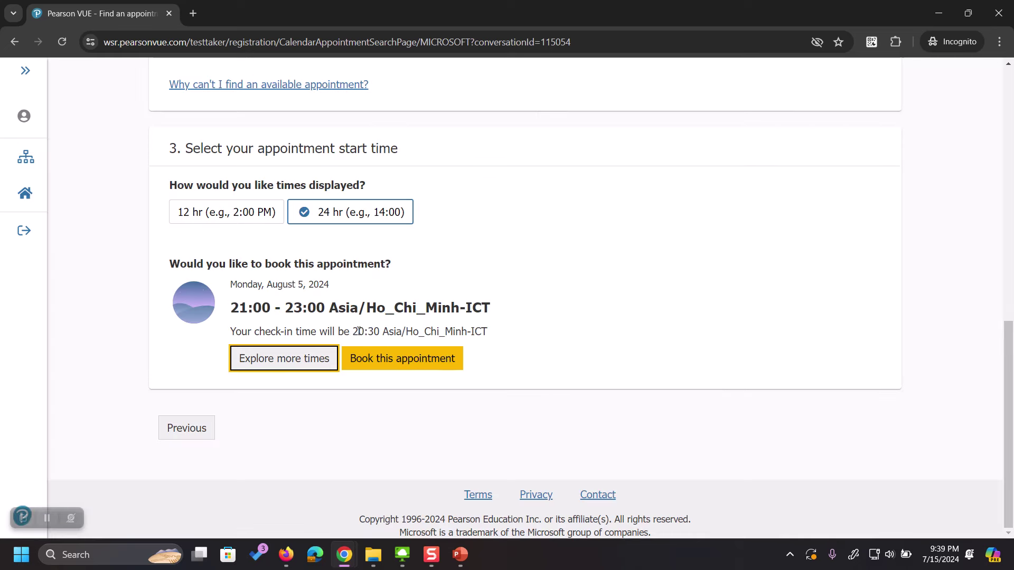
left_click_drag(255, 333, 516, 335)
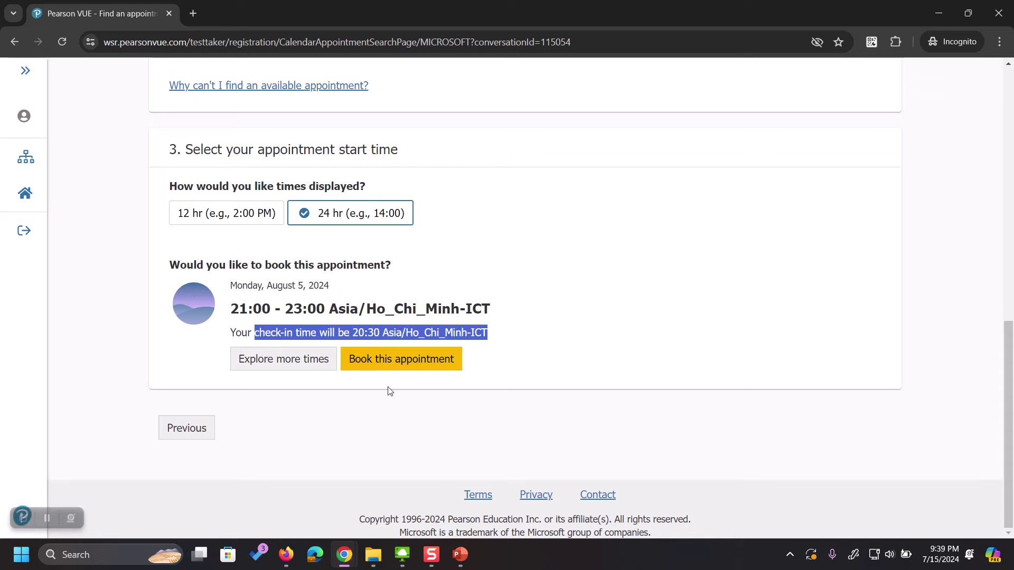
left_click(414, 366)
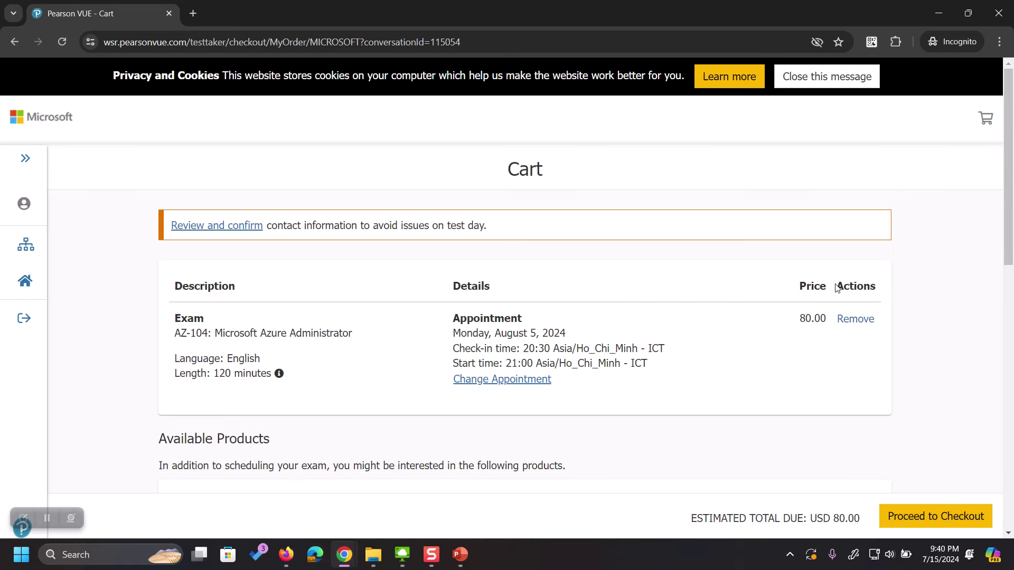
- Review the AZ-104 exam's appointment date, check-in time and start time in the cart
scroll(839, 306, "down", 5)
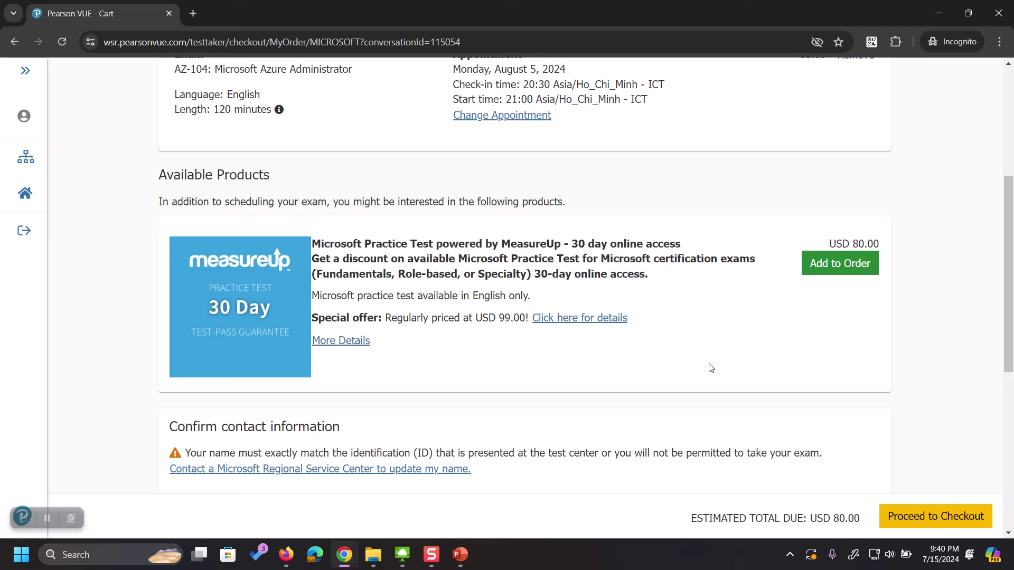
scroll(791, 343, "up", 5)
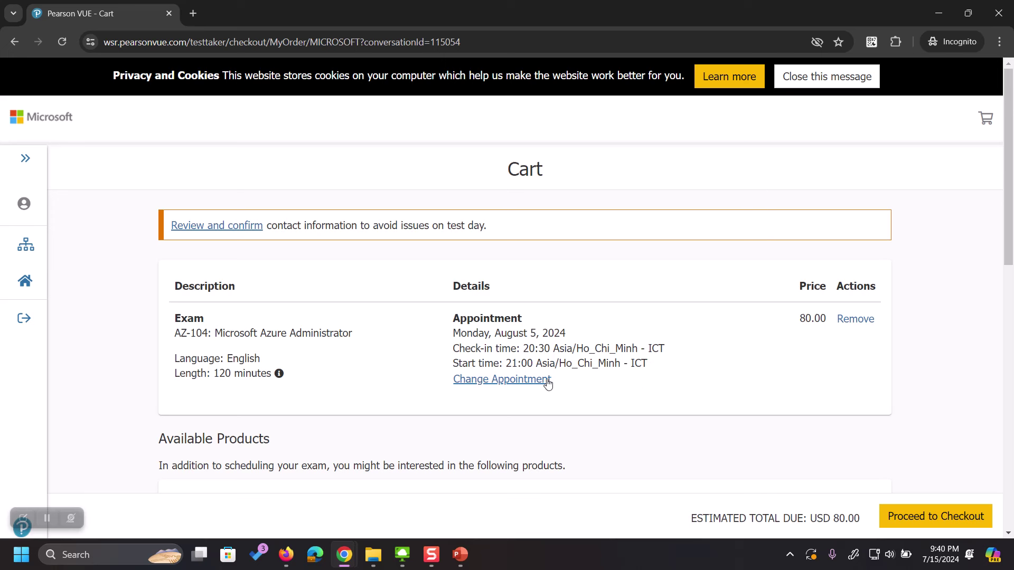
left_click_drag(462, 318, 658, 366)
left_click(699, 362)
left_click_drag(452, 349, 679, 349)
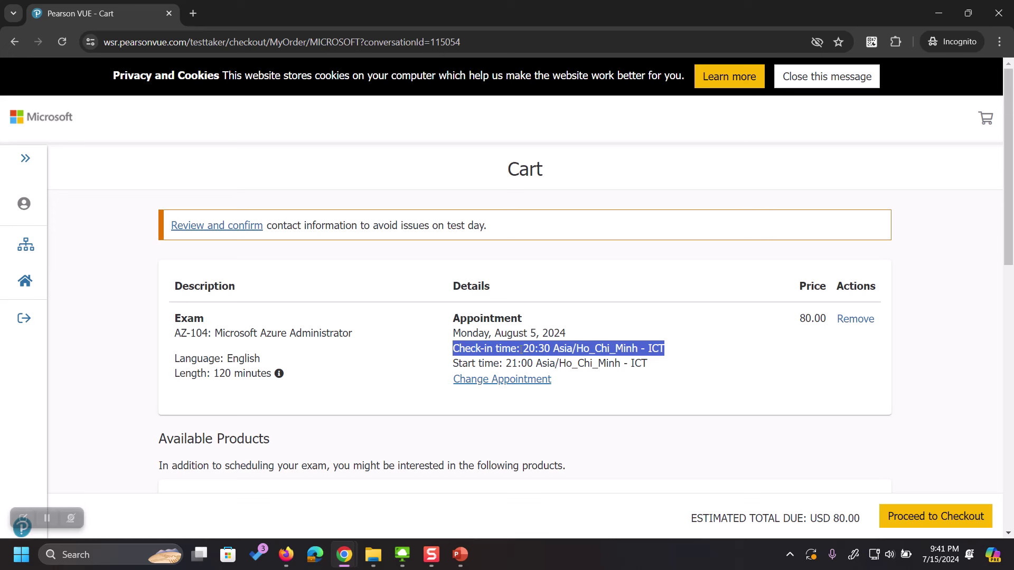
left_click_drag(497, 334, 668, 353)
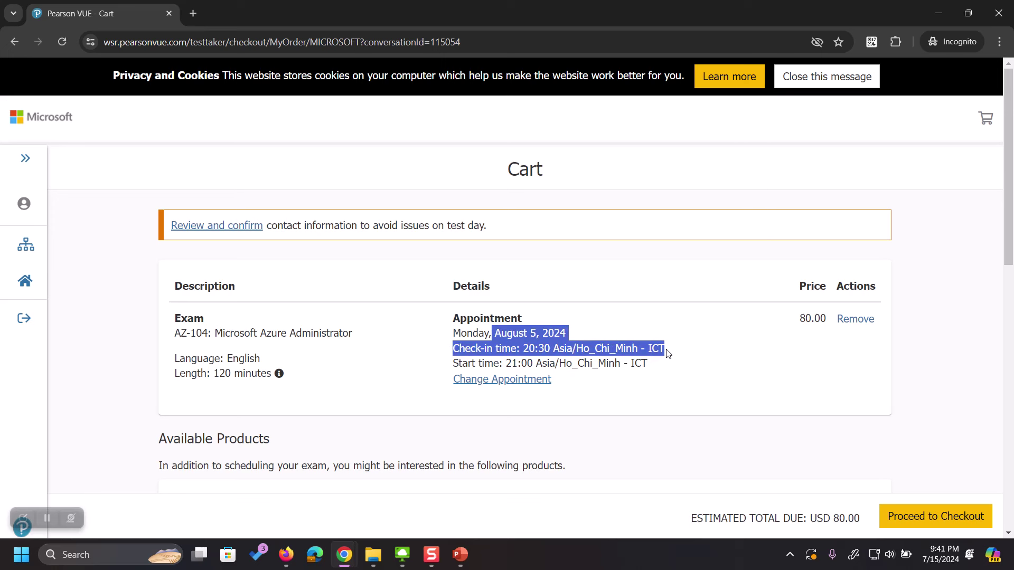
left_click(731, 446)
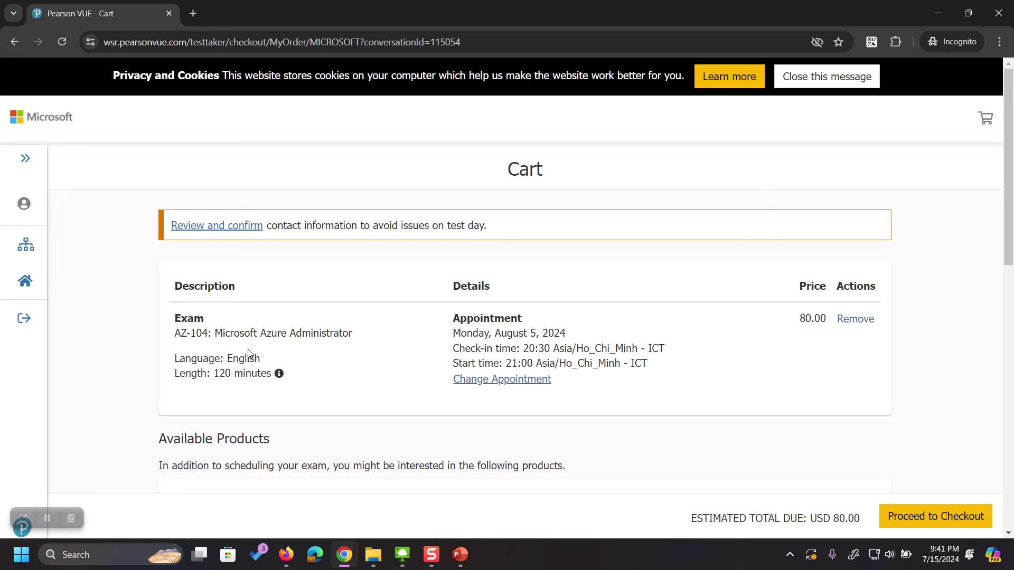
- Review the cart's available products, contact information and total due
scroll(516, 343, "down", 5)
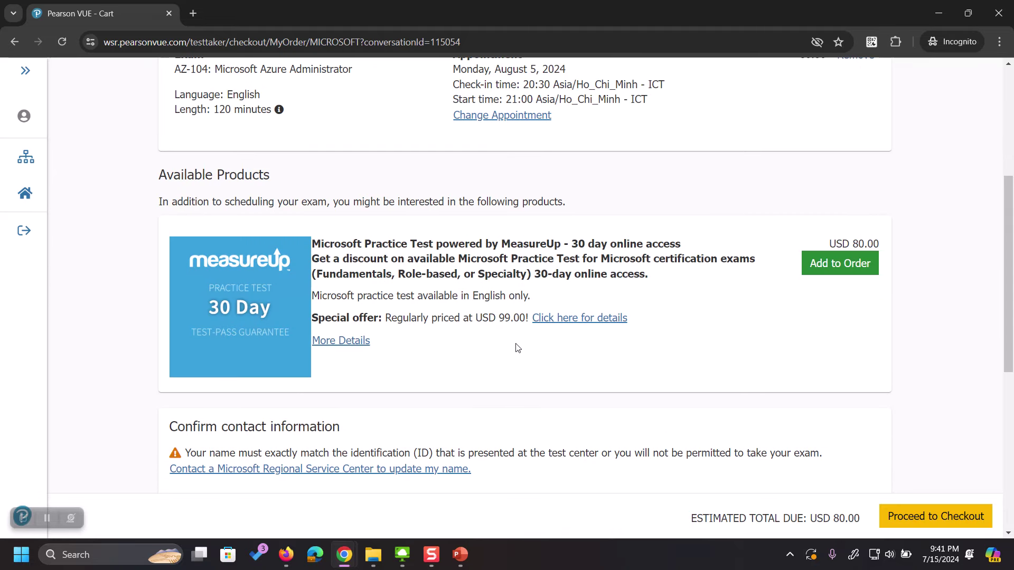
scroll(517, 347, "up", 6)
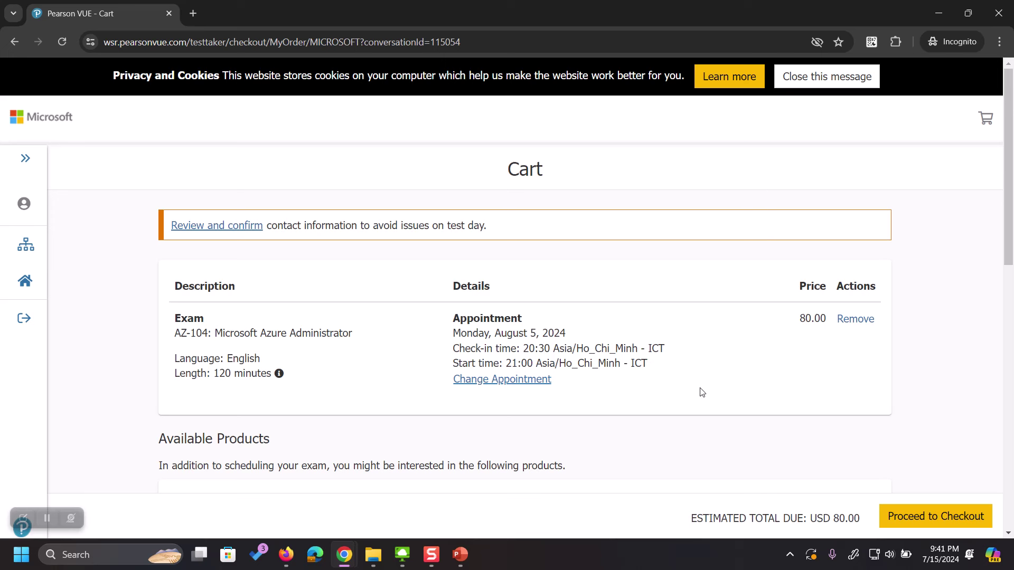
scroll(533, 273, "down", 5)
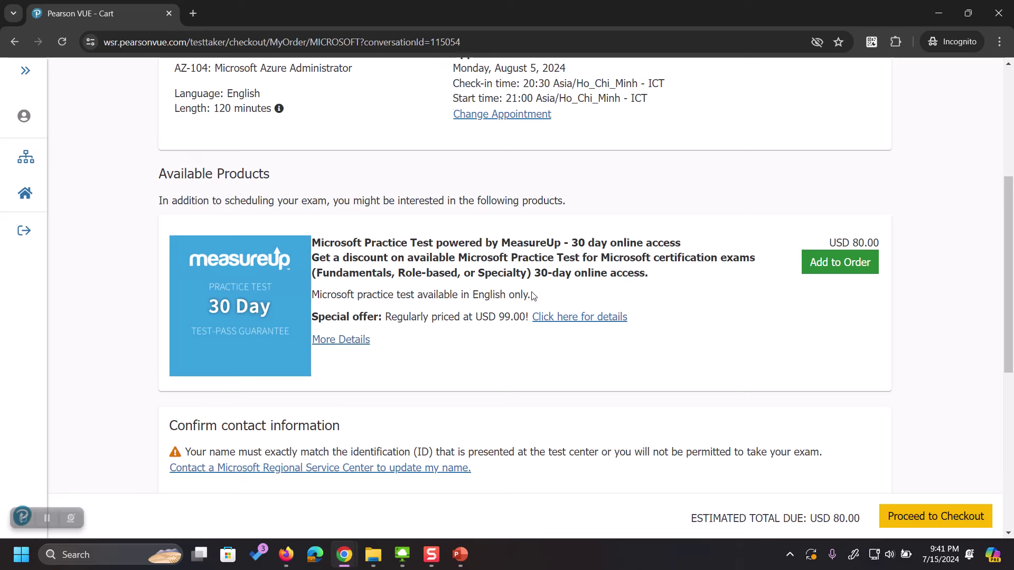
scroll(533, 296, "down", 3)
scroll(535, 297, "down", 3)
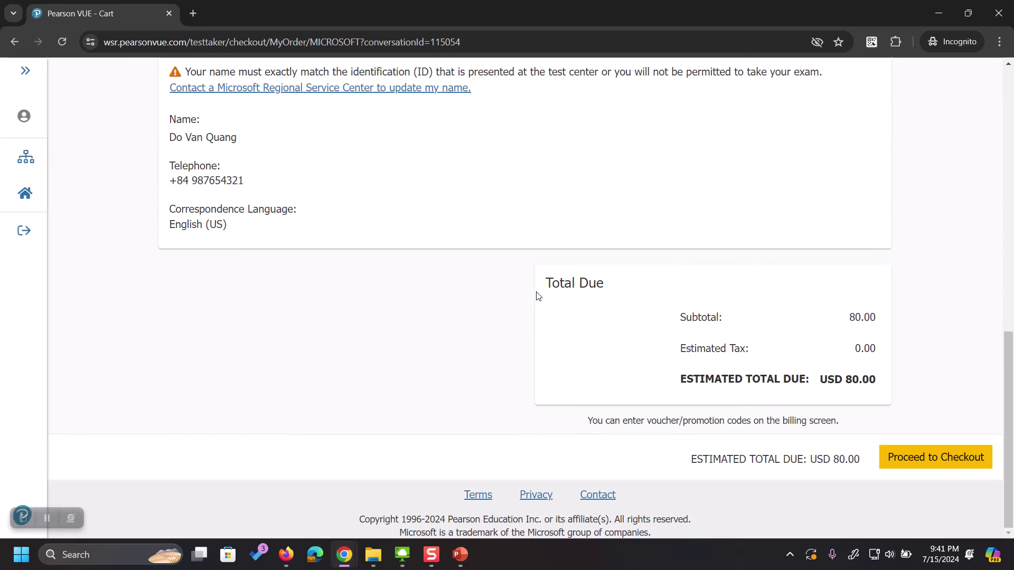
scroll(538, 294, "up", 5)
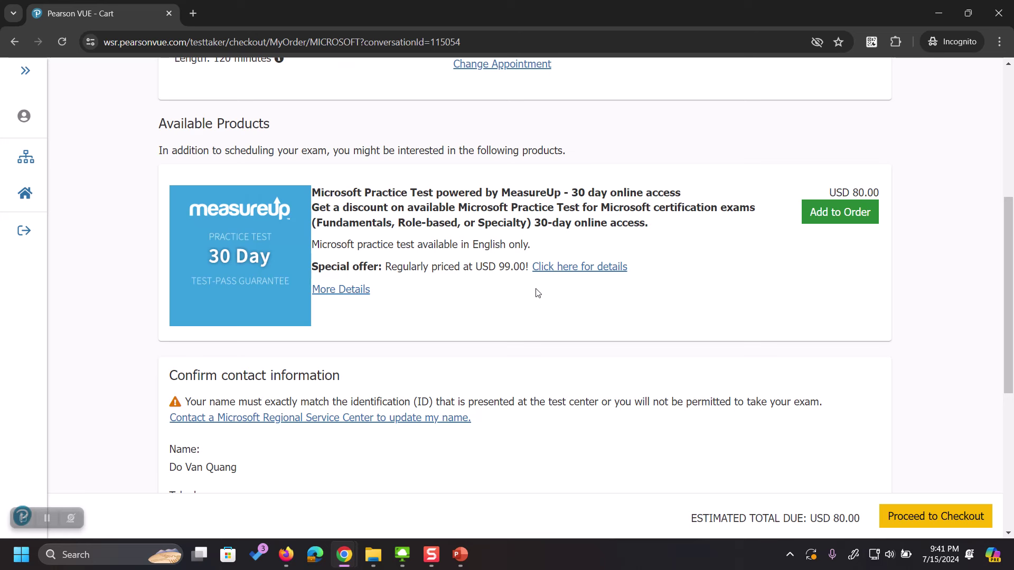
scroll(507, 267, "up", 1)
scroll(501, 272, "down", 5)
scroll(356, 319, "up", 7)
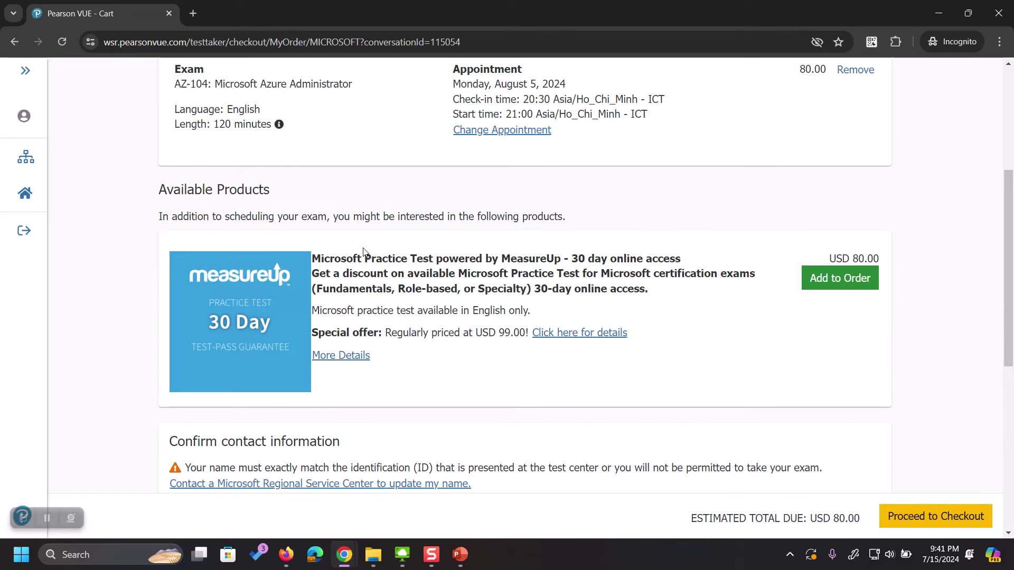
scroll(388, 237, "up", 5)
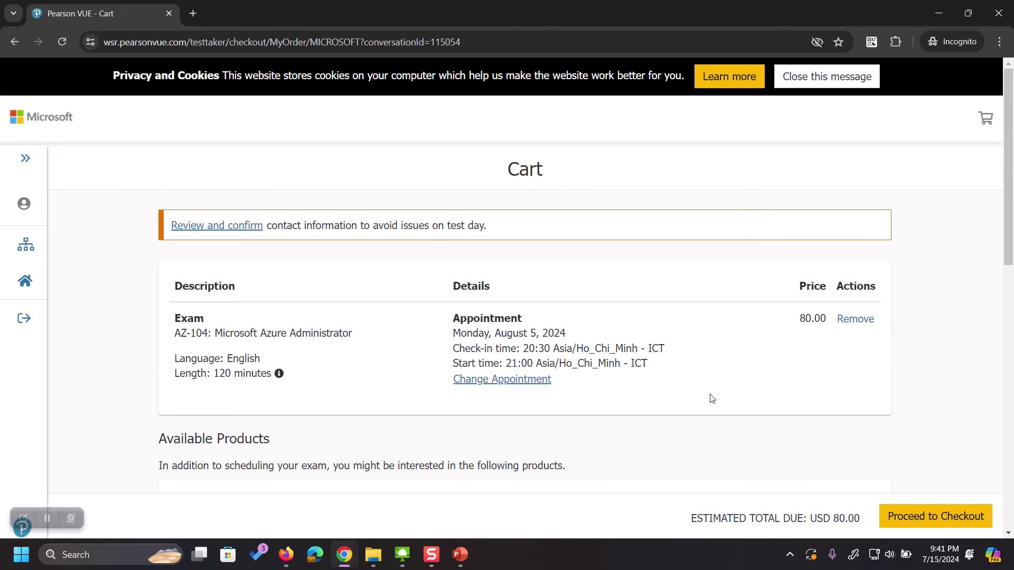
- Switch to the Google Meet call to check its chat messages, and return to the Pearson VUE cart
mouse_move(345, 552)
left_click(320, 523)
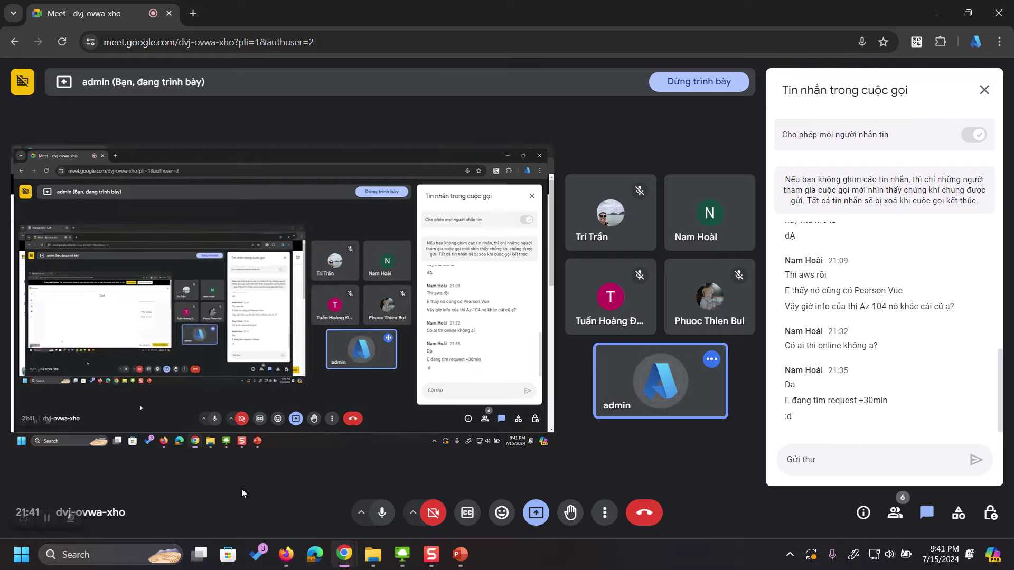
key("alt+Tab")
- Expand the side navigation to check the account holder's name and MS ID, and collapse it again
left_click_drag(170, 286, 258, 286)
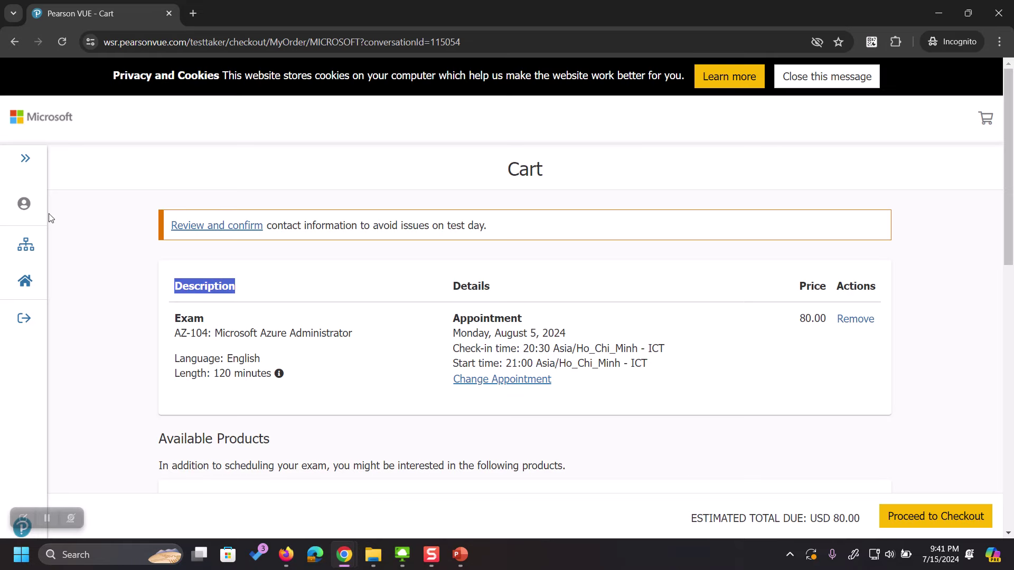
left_click(25, 158)
left_click_drag(46, 216, 142, 218)
left_click(232, 178)
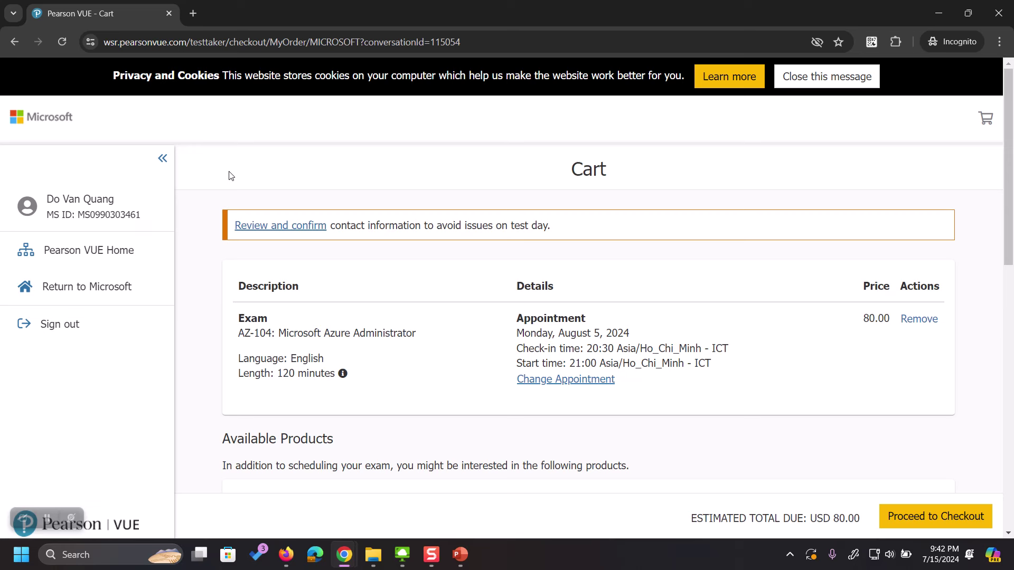
left_click(164, 159)
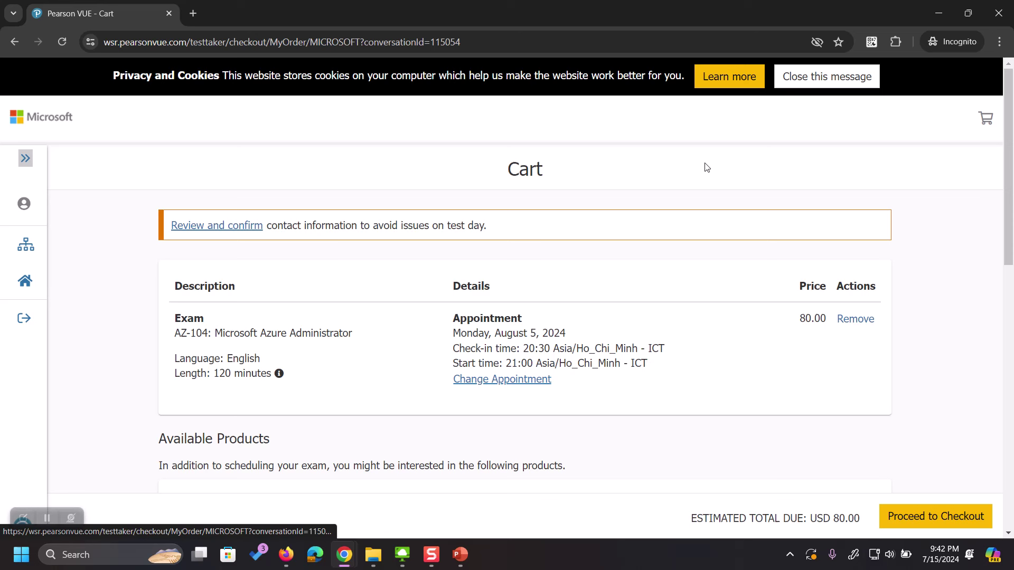
- Check the contact information and the total due at the end of the cart before checkout
scroll(952, 391, "down", 6)
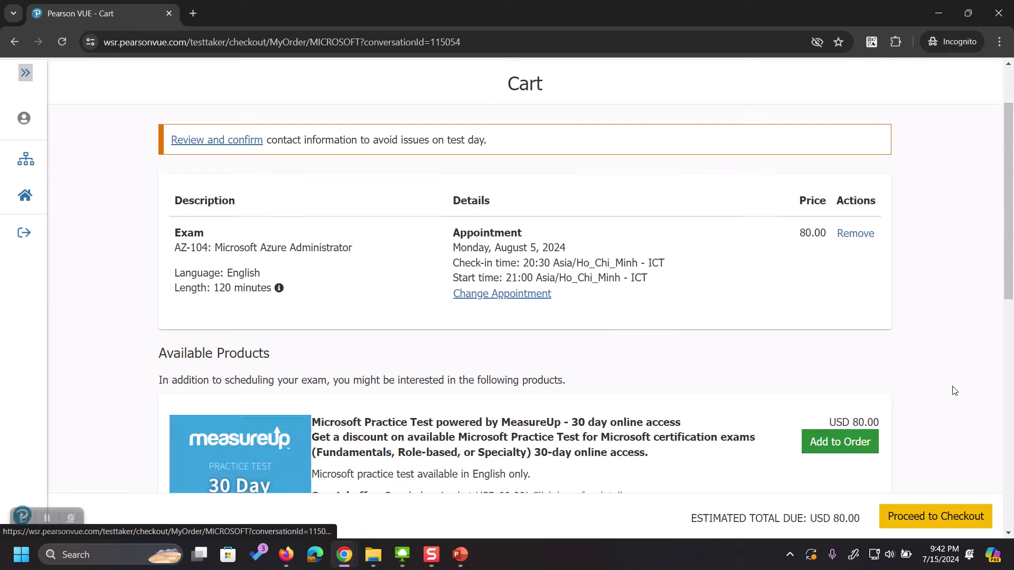
scroll(953, 391, "down", 5)
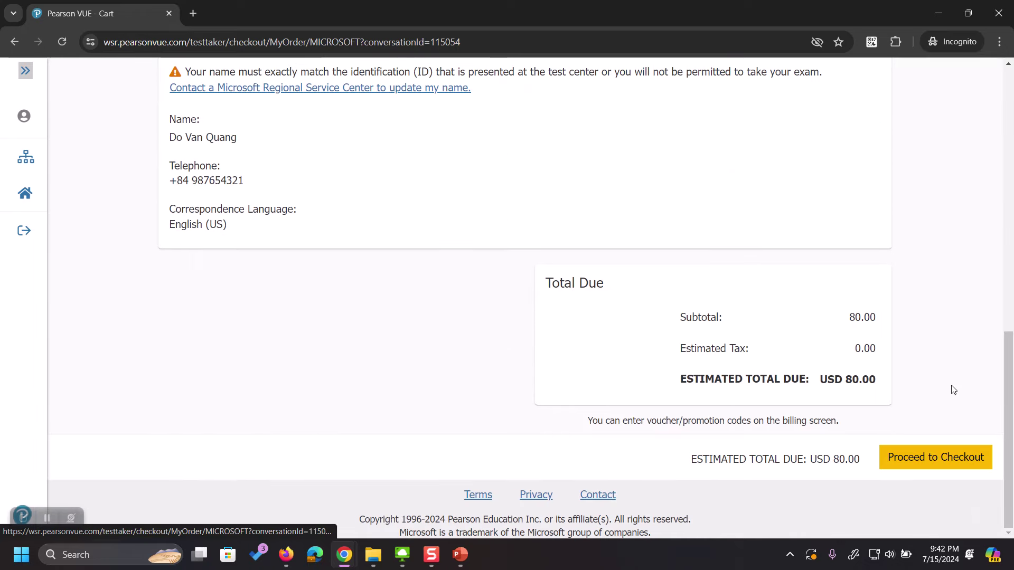